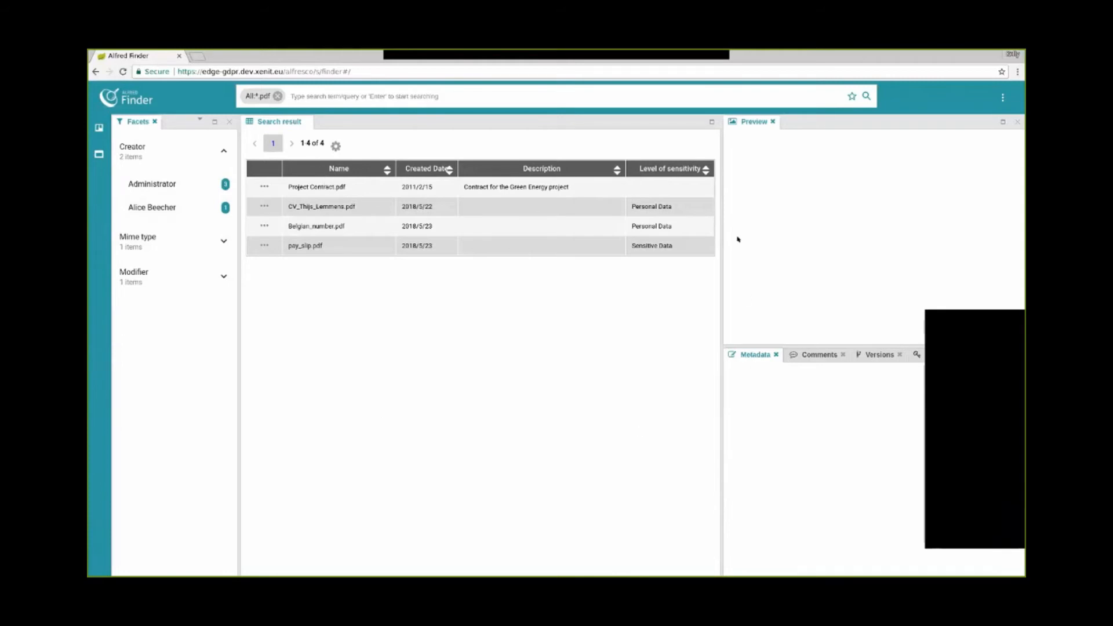
Step: Preview Project Contract.pdf and Belgian_number.pdf from the search results, widening the preview and metadata area
left_click(316, 187)
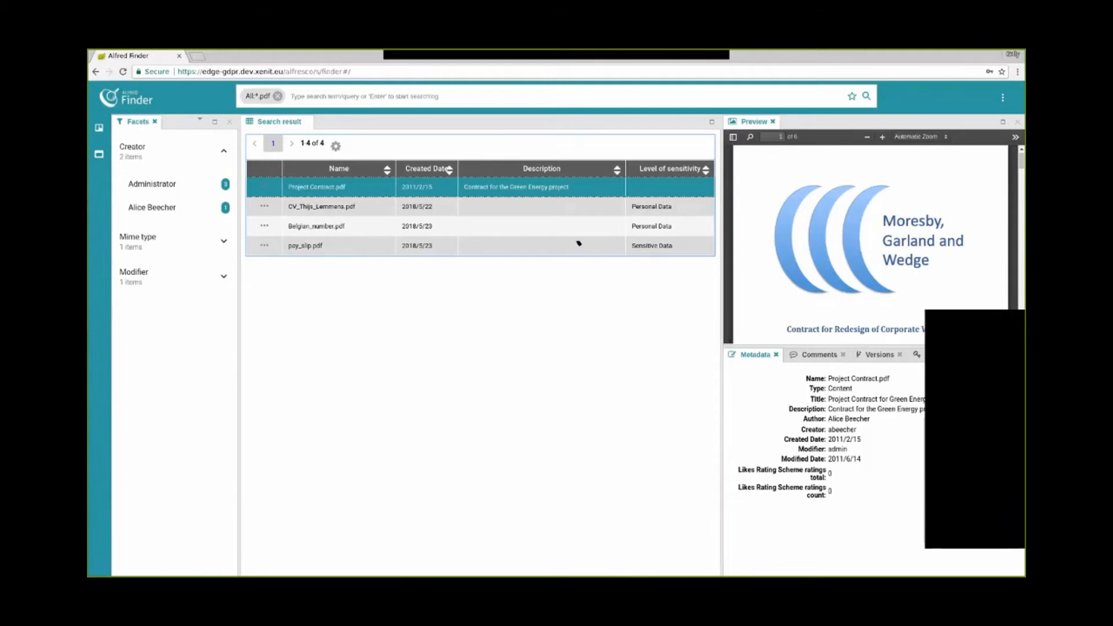
left_click(332, 224)
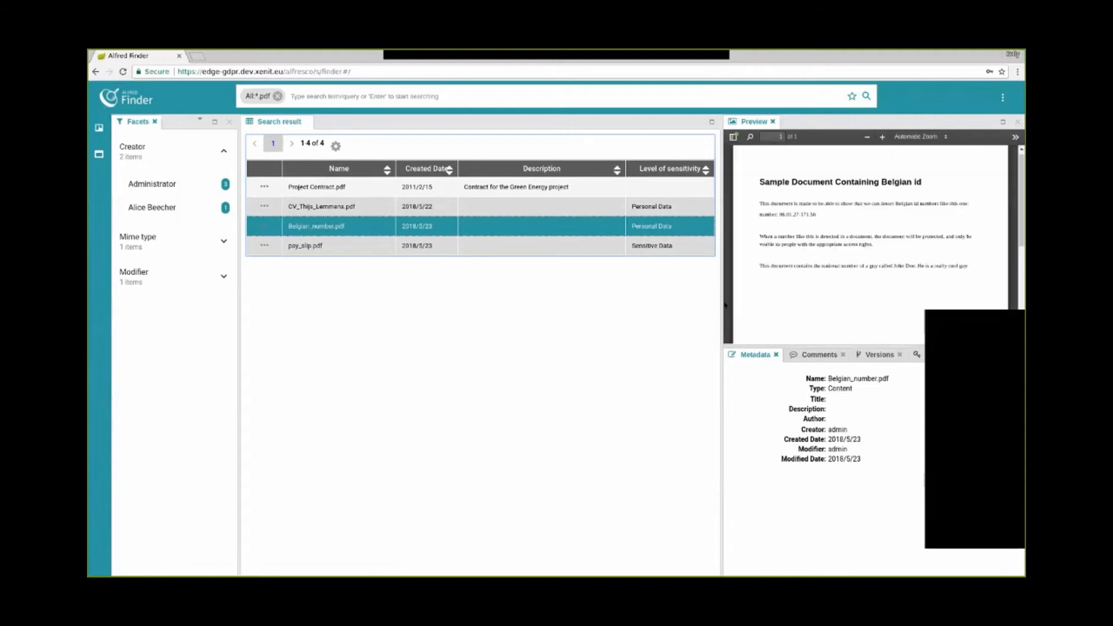
left_click_drag(721, 306, 690, 306)
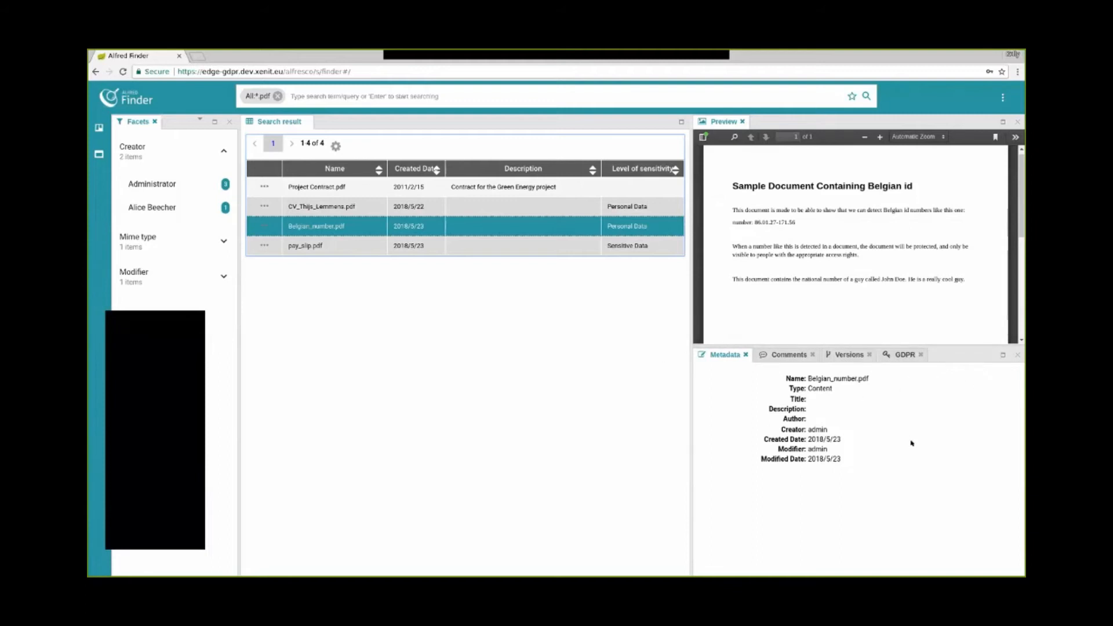
Step: Examine the GDPR details of Belgian_number.pdf, including sensitivity, IDs and people, and select pay_slip.pdf for viewing
left_click(903, 353)
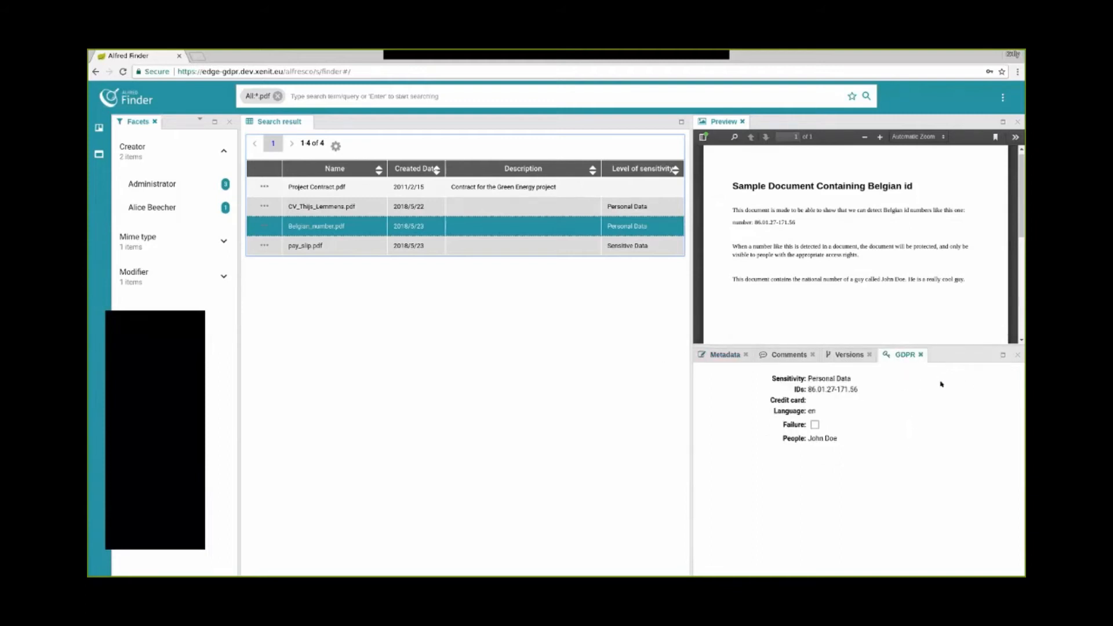
left_click_drag(807, 387, 857, 390)
double_click(843, 379)
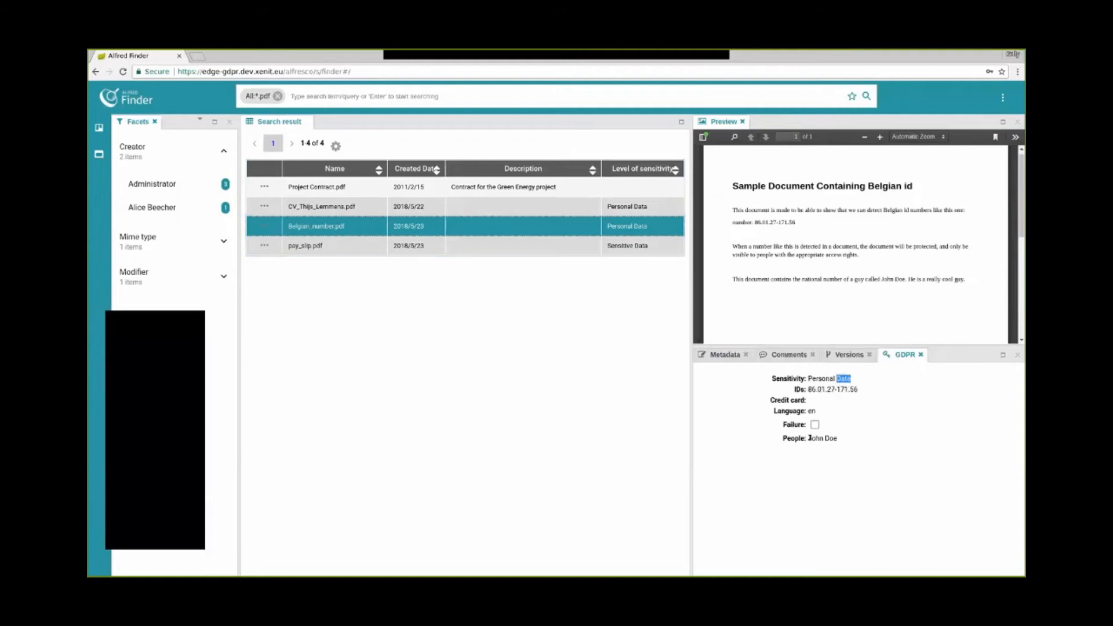
left_click(826, 444)
left_click(309, 246)
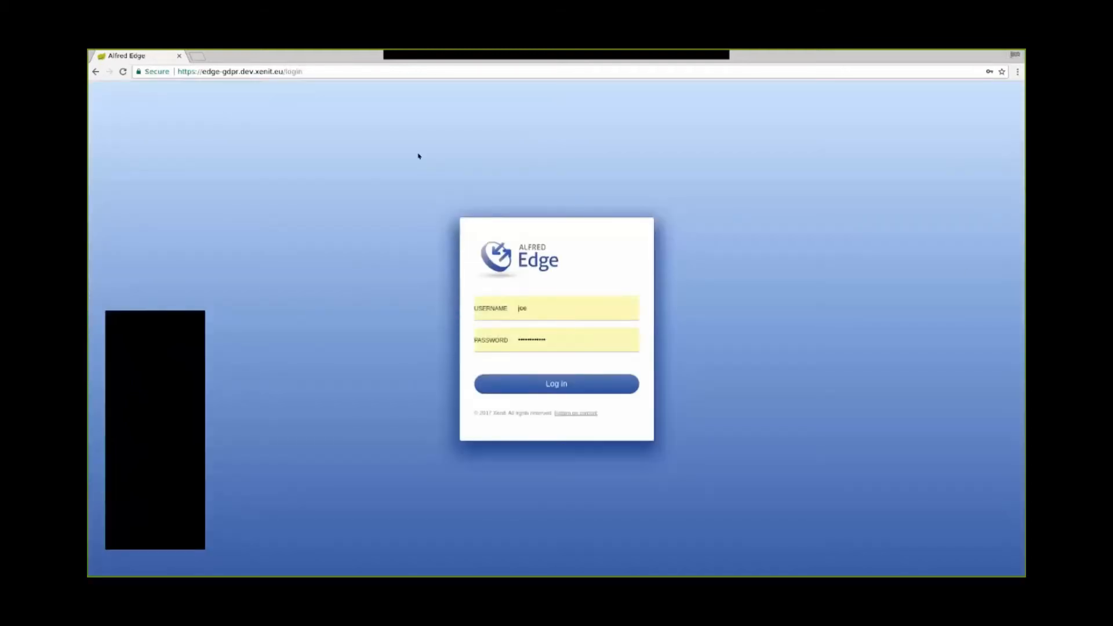
Step: Log in with the HR user's saved credentials and search all documents for *.pdf, widening the results area
left_click(557, 386)
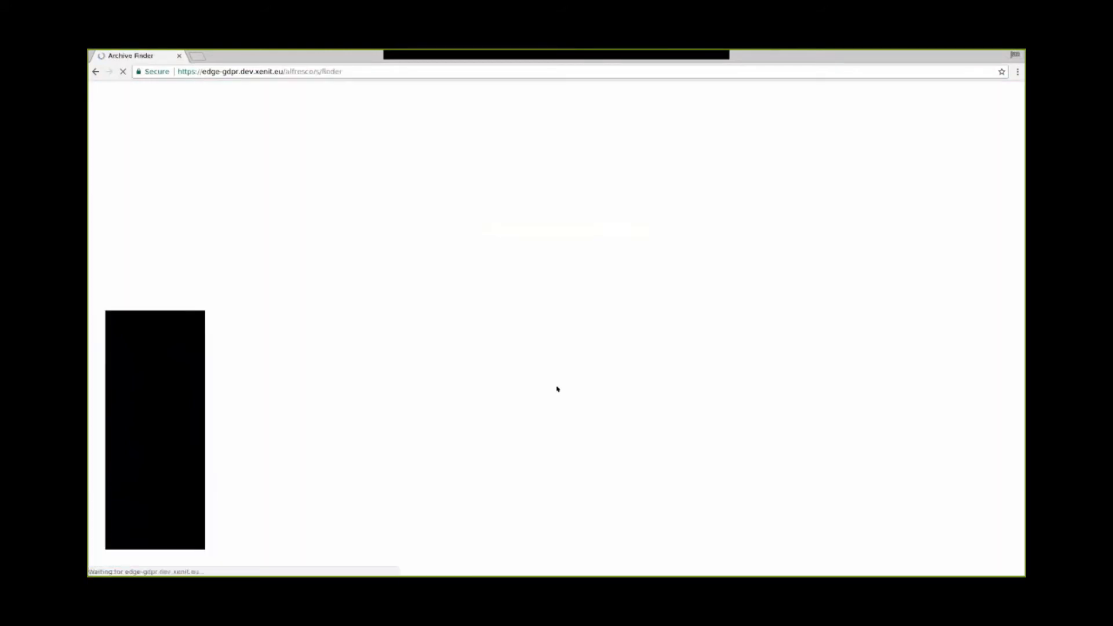
left_click(348, 91)
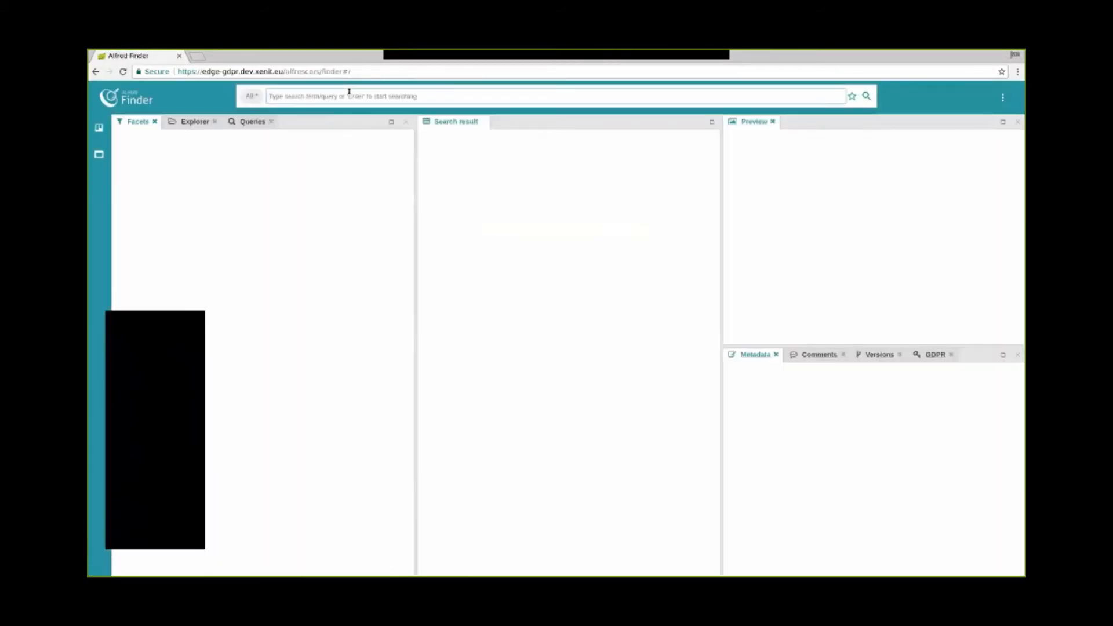
type("*.pdf")
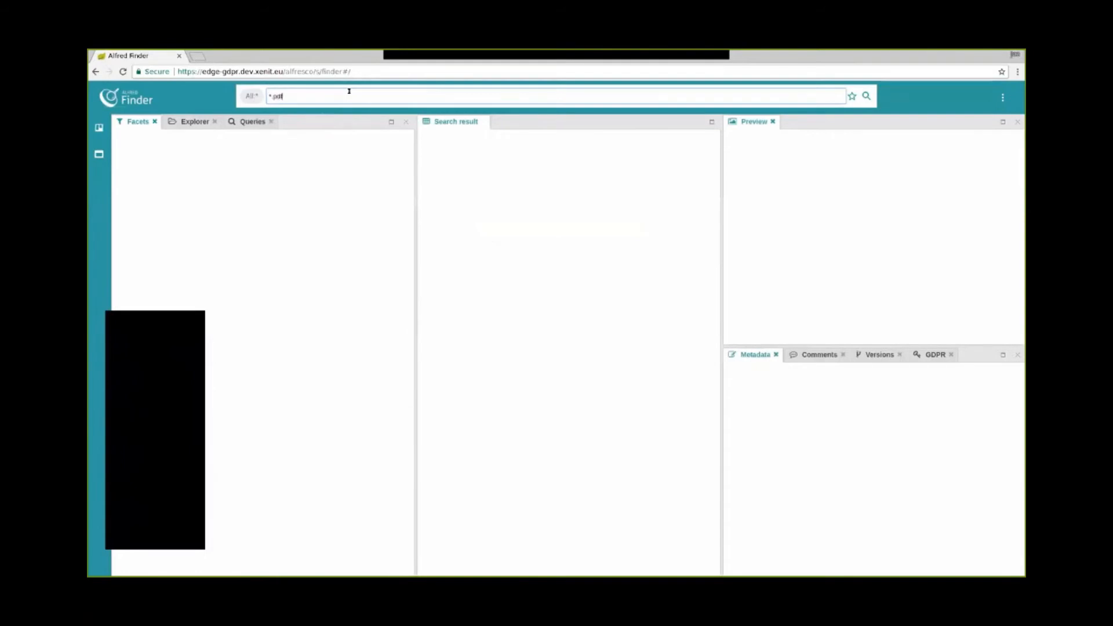
key("Return")
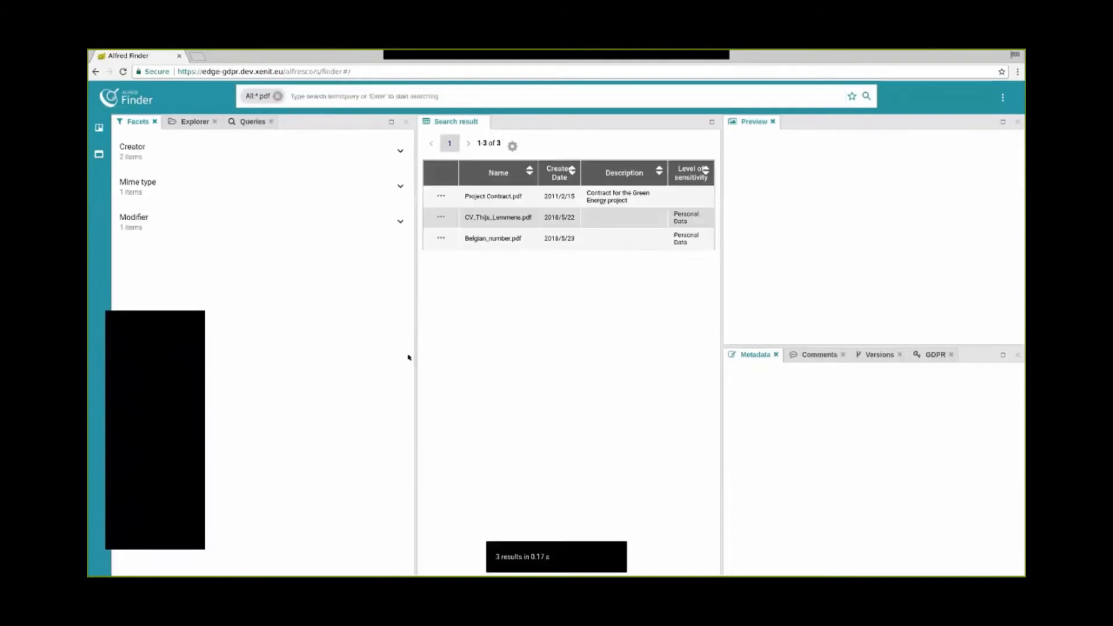
left_click_drag(408, 357, 243, 328)
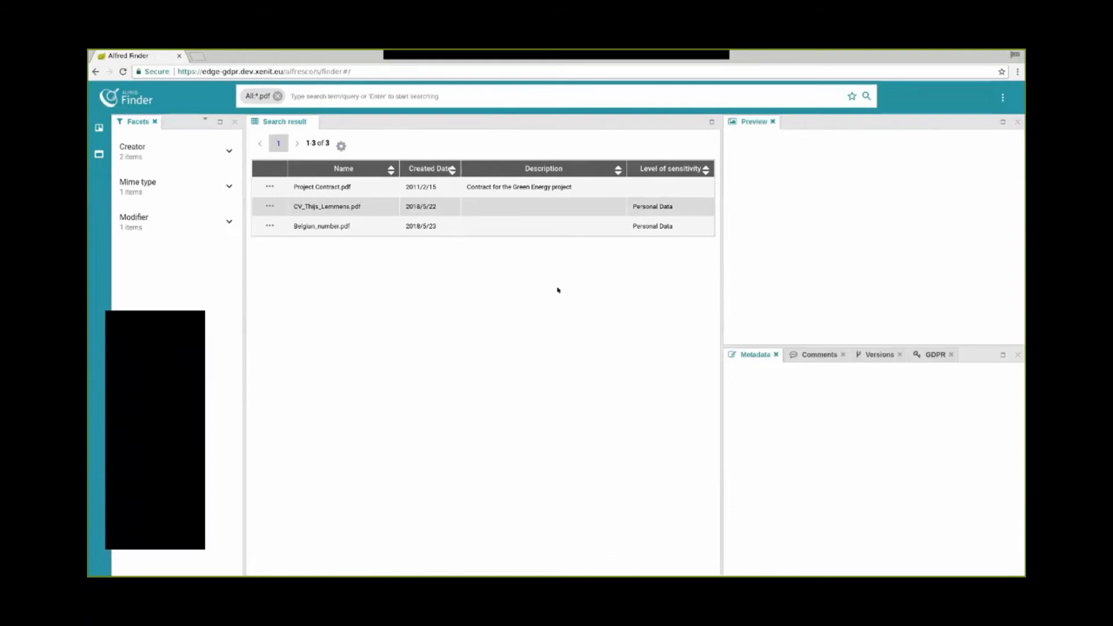
Step: Review the GDPR details of the CV document and of Belgian_number.pdf in the HR user's results
left_click(320, 209)
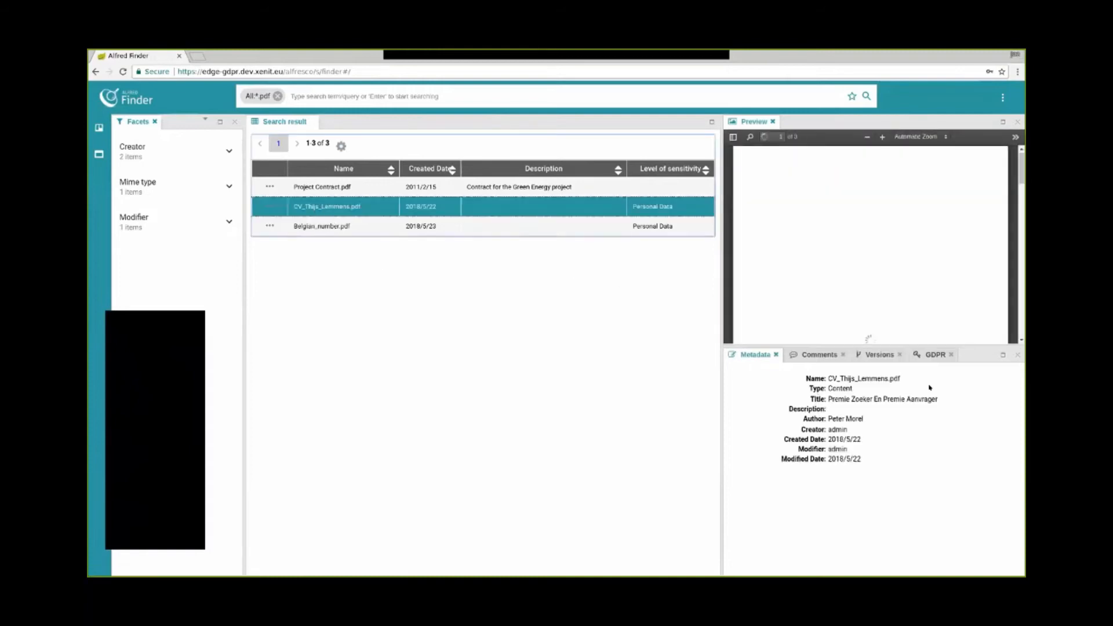
left_click(930, 354)
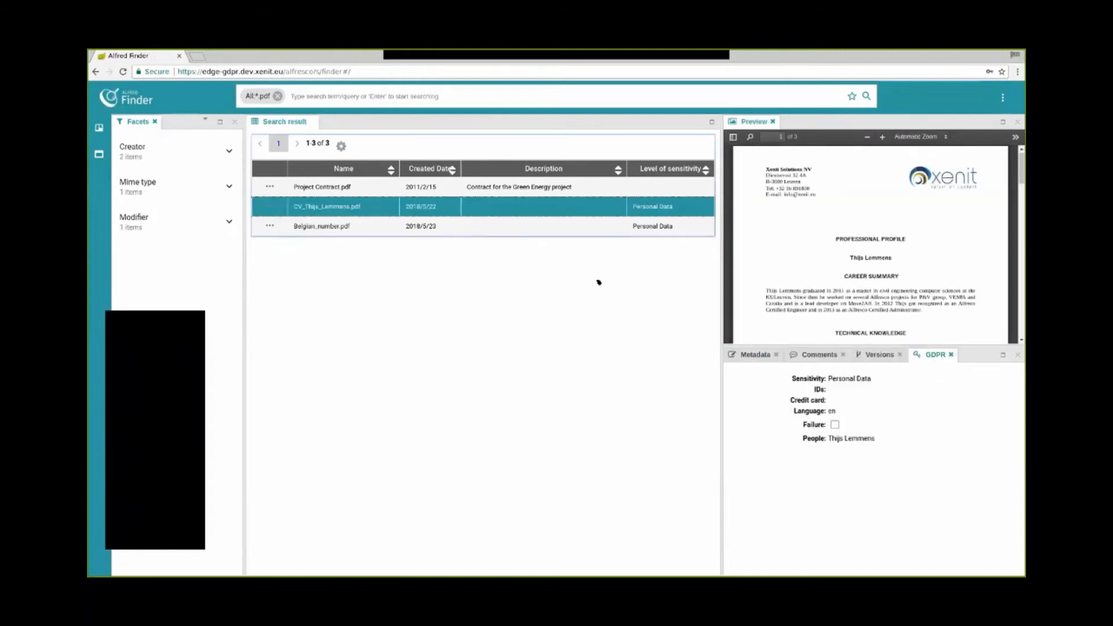
left_click(325, 226)
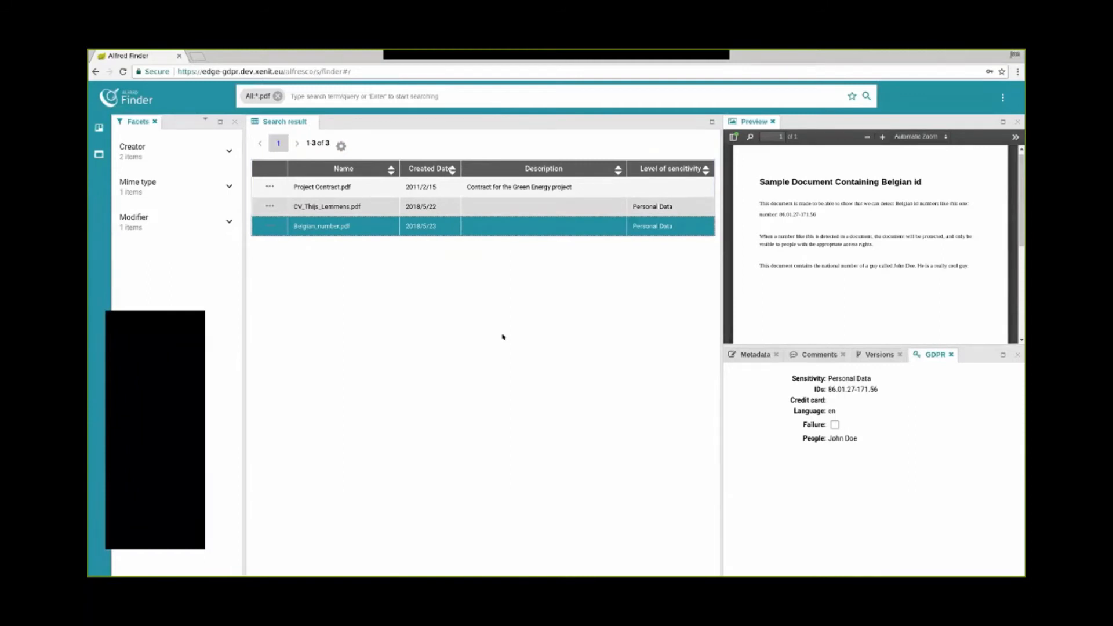
Step: Switch to the first engineer's browser window, log in with the saved credentials and search all documents for *.pdf
key("alt+Tab")
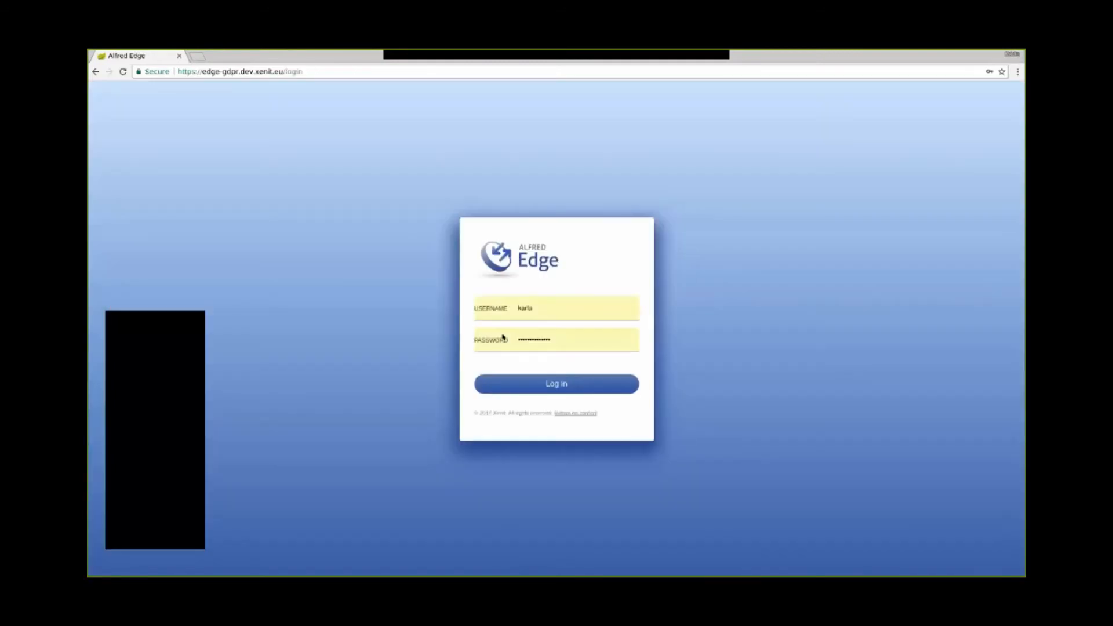
left_click(561, 384)
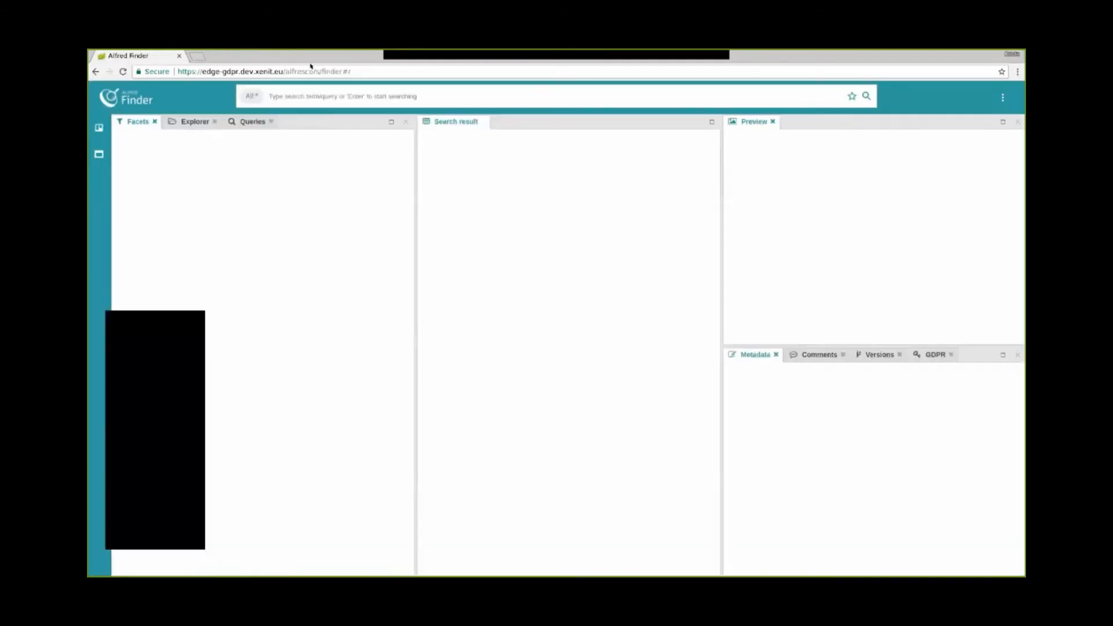
left_click(323, 87)
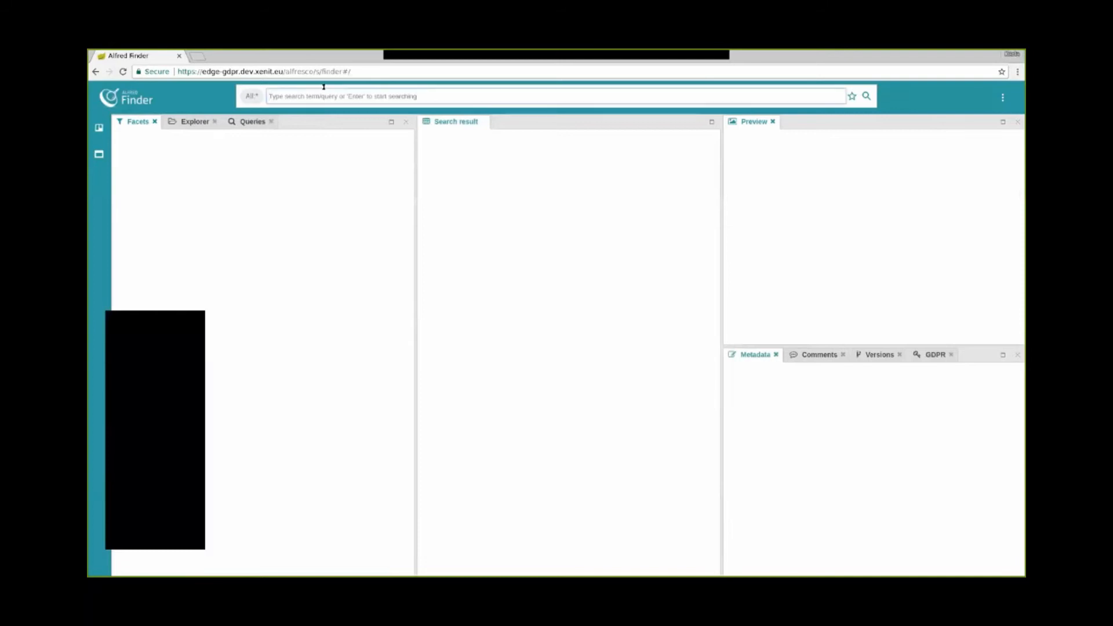
type("*.pdf")
key("Return")
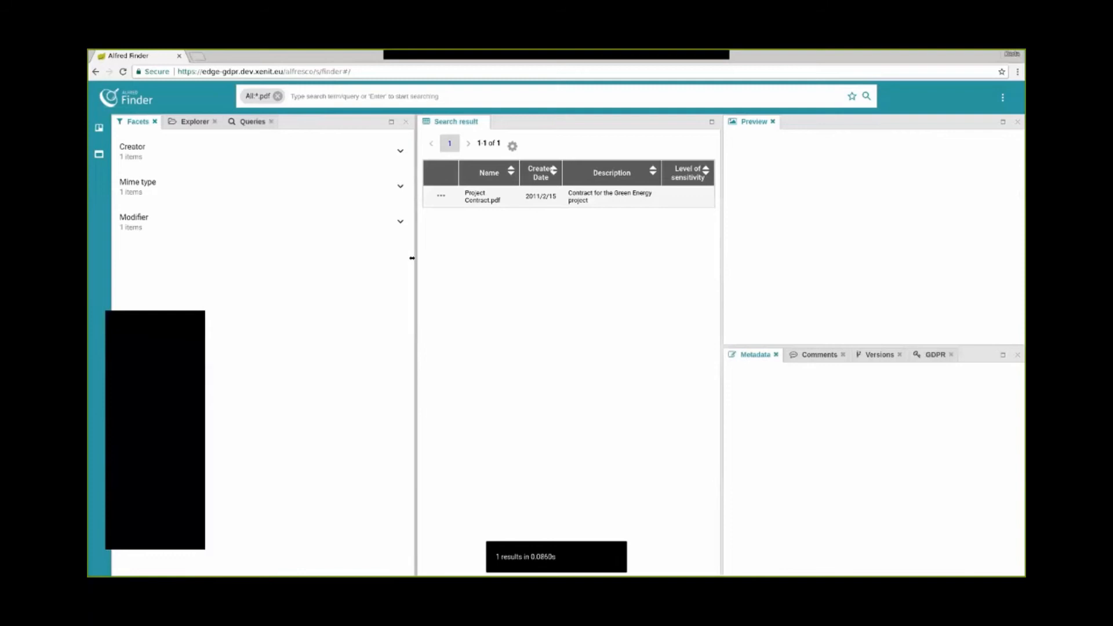
Step: Enlarge the search results area and preview Project Contract.pdf, widening the preview pane to read it
left_click_drag(411, 261, 323, 262)
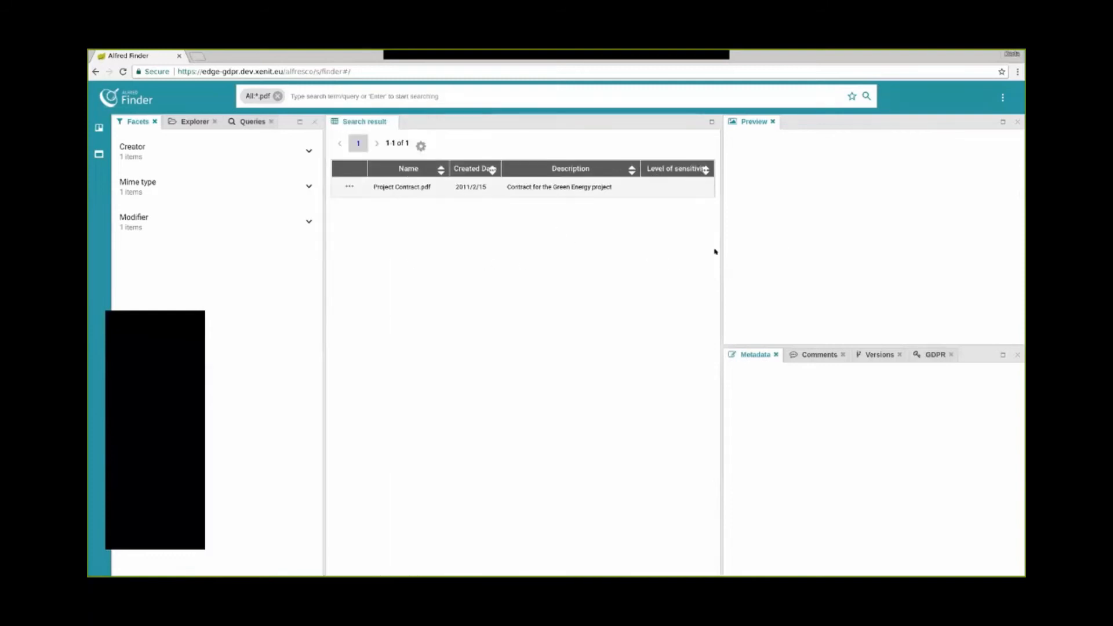
left_click_drag(717, 242, 805, 242)
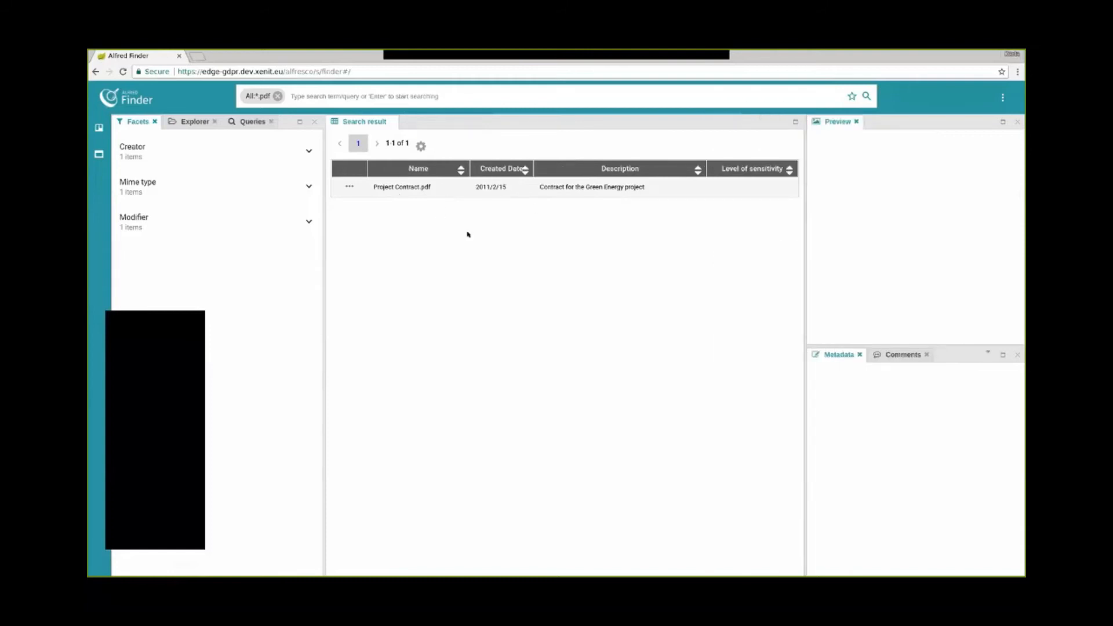
left_click(417, 187)
left_click_drag(801, 301, 761, 303)
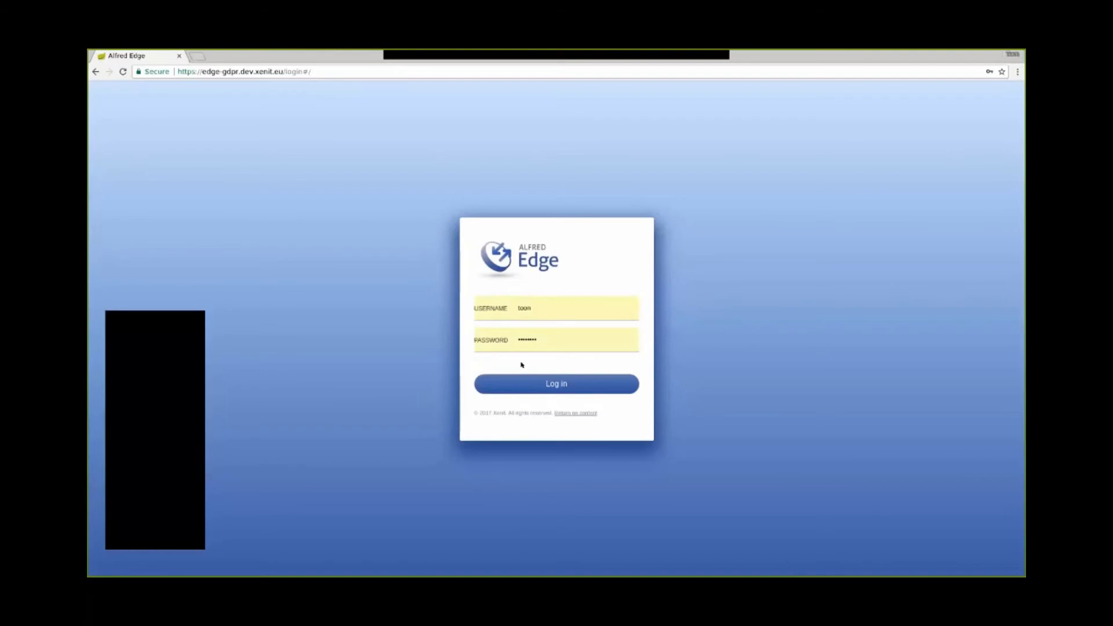
Step: Log in with the second engineer's saved credentials, search all documents for *.pdf and preview Project Contract.pdf
left_click(522, 383)
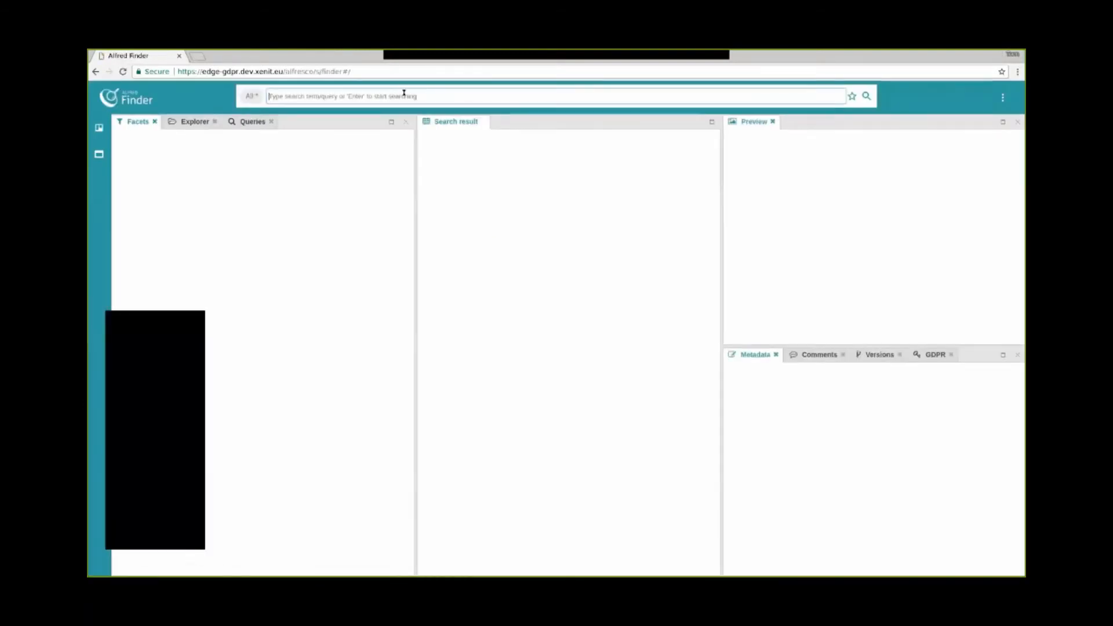
type("*.pdf")
key("Return")
left_click_drag(415, 371, 316, 368)
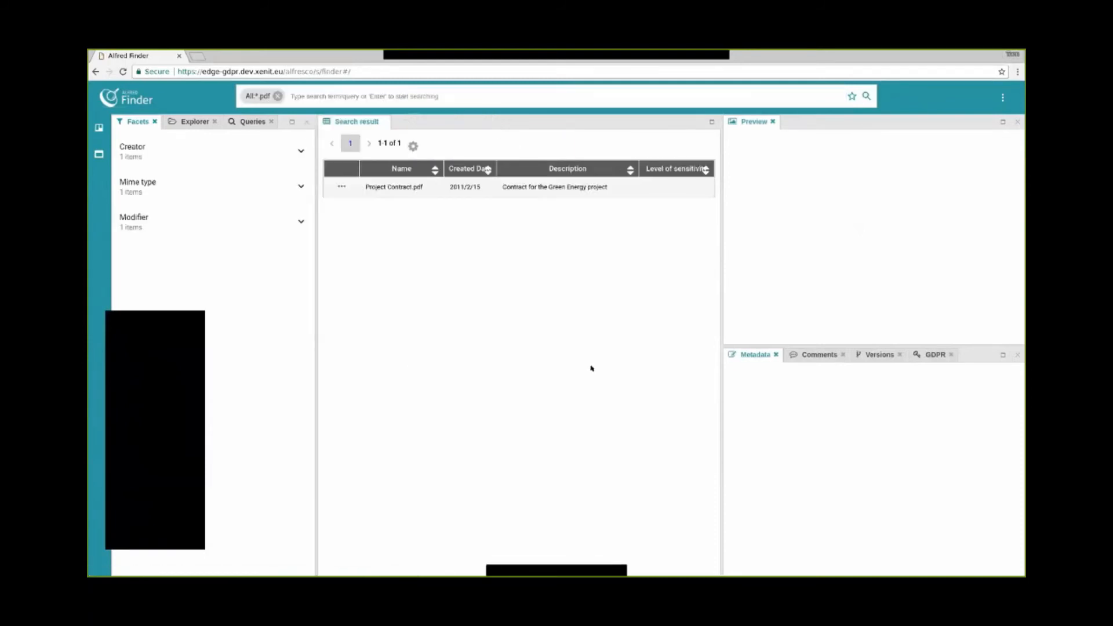
left_click(454, 186)
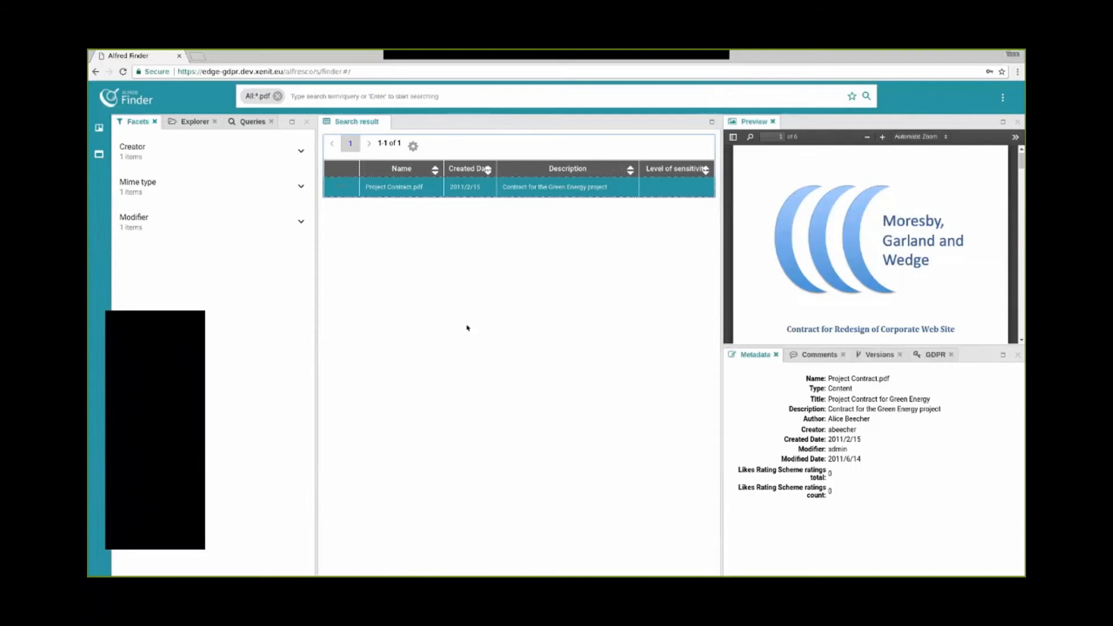
key("alt+Tab")
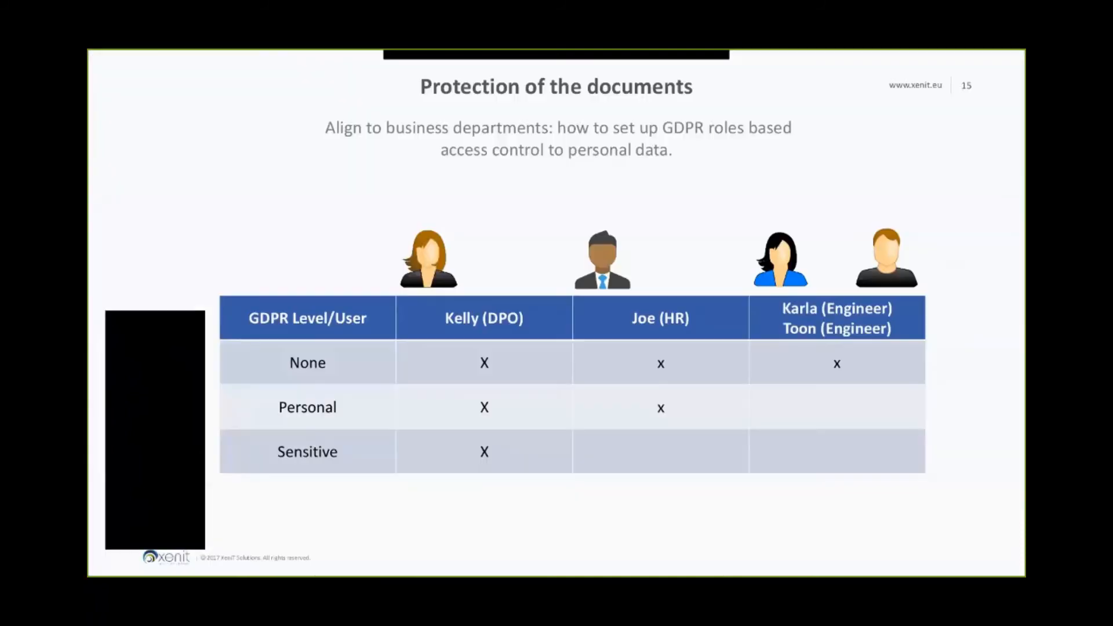
key("Right")
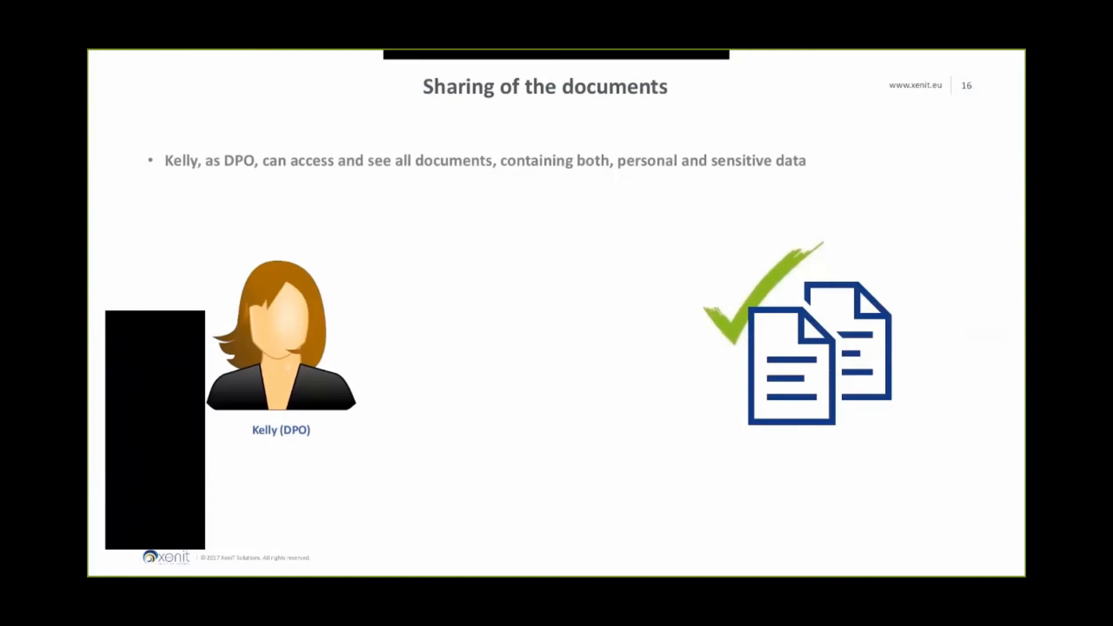
key("Right")
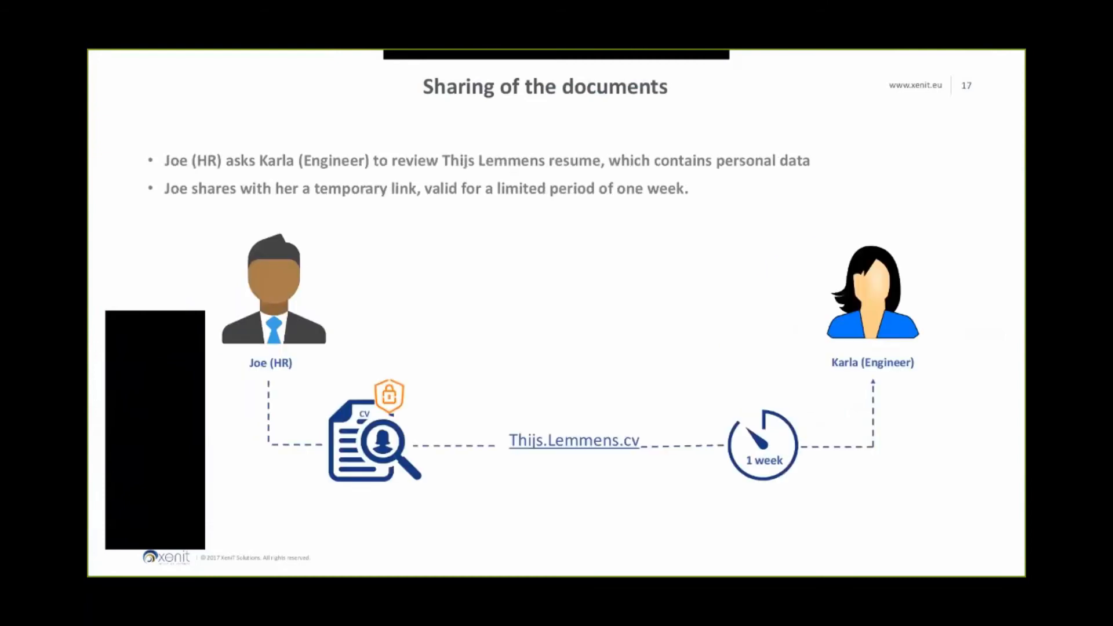
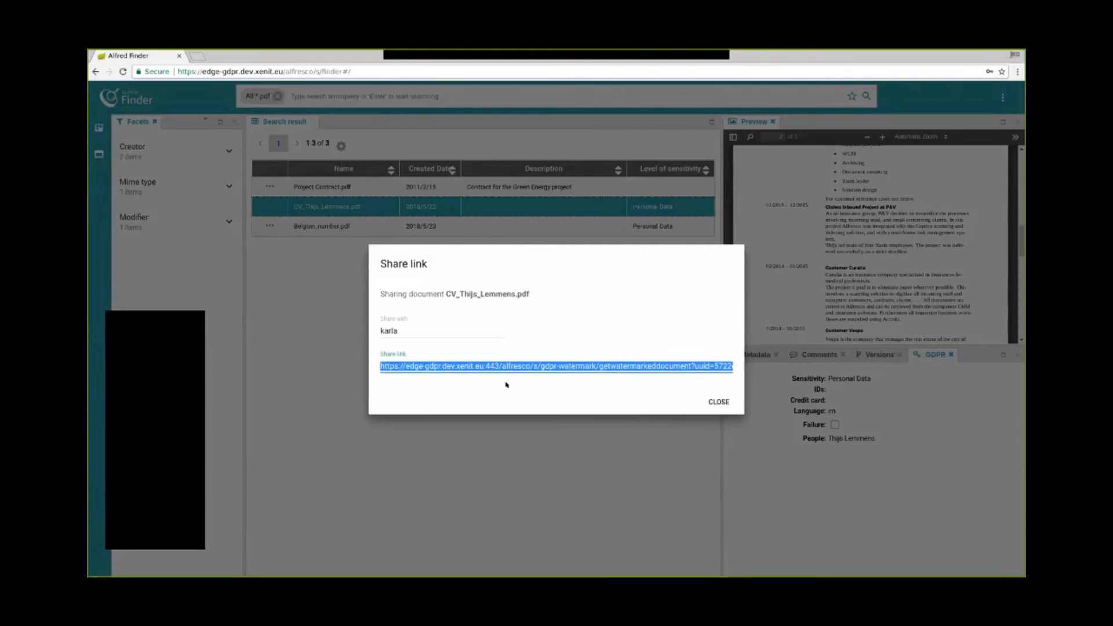
Step: Close the CV's share link dialog and try the shared link in a new browser tab of the second engineer's session
left_click(714, 401)
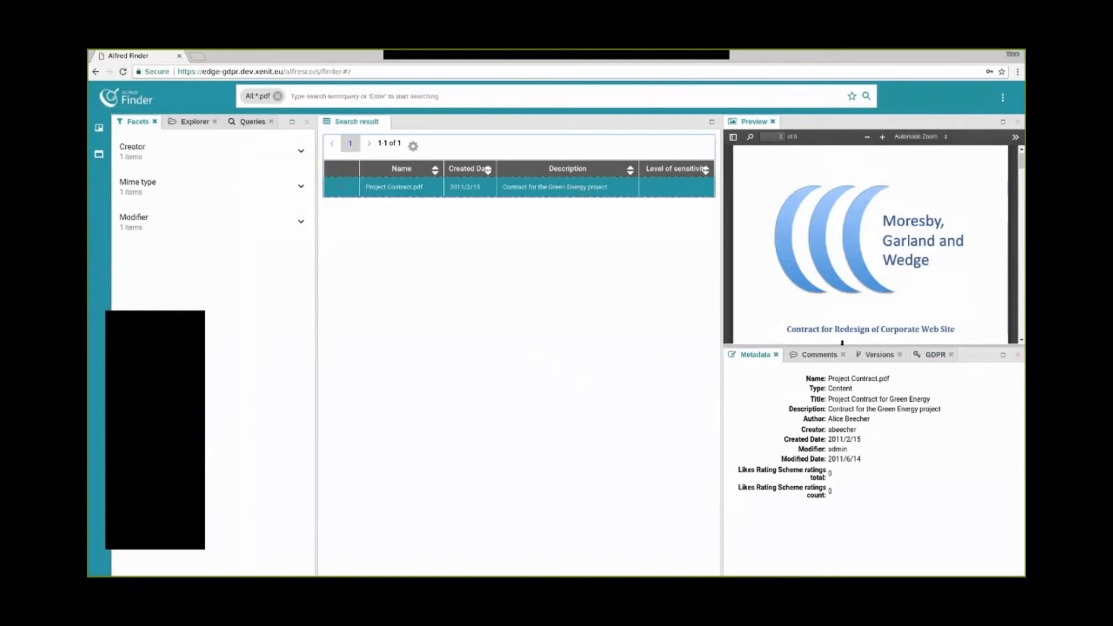
left_click(197, 55)
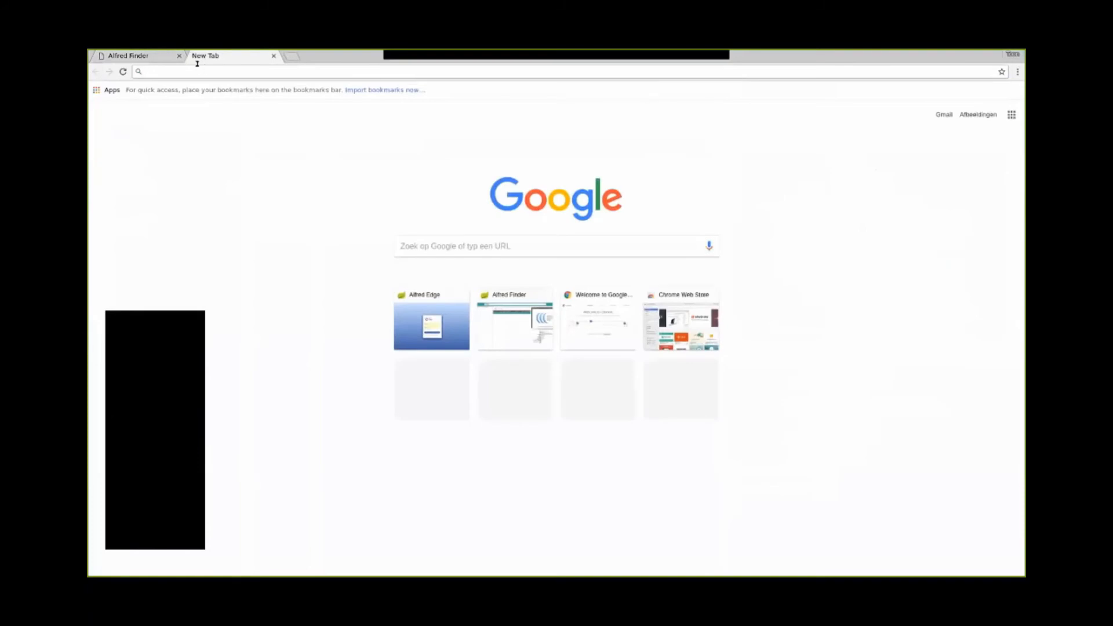
type("https://edge-gdpr.dev.xenit.eu:443/alfresco/s/gdpr-watermark/getwatermarkeddocument?uuid=5722c873-6eed-445e-9e40-4965e3ad136a&validUntil=2018-05-30&hash=0f73d0d26c27accf042b2c84a496d213488099ea6df40302fe3a5e93257ca5c6&userName=karla")
key("Return")
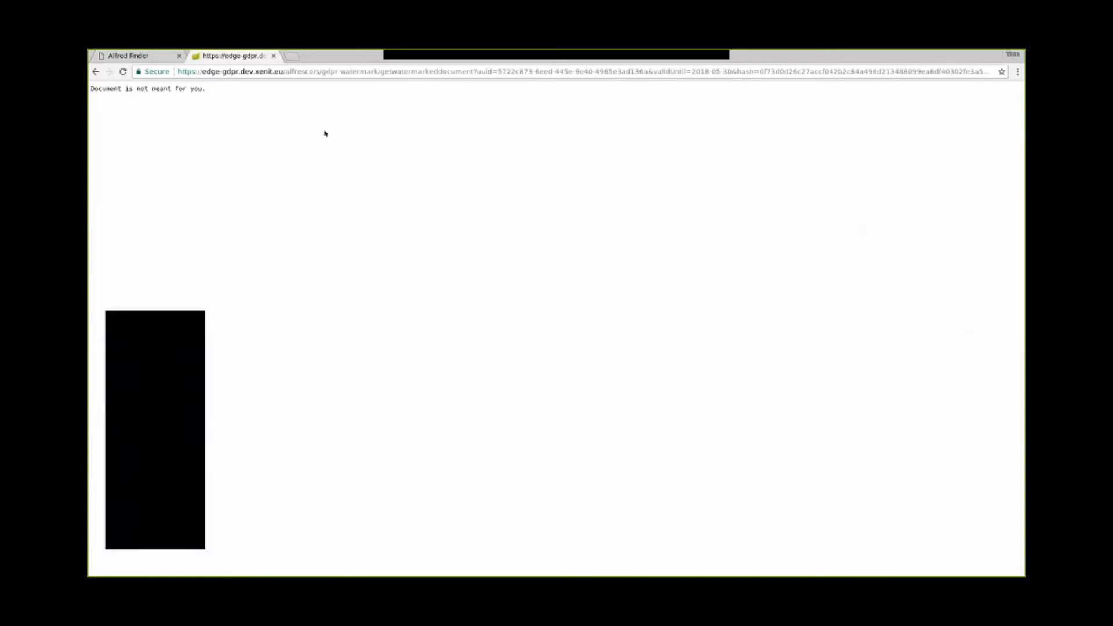
key("ctrl+w")
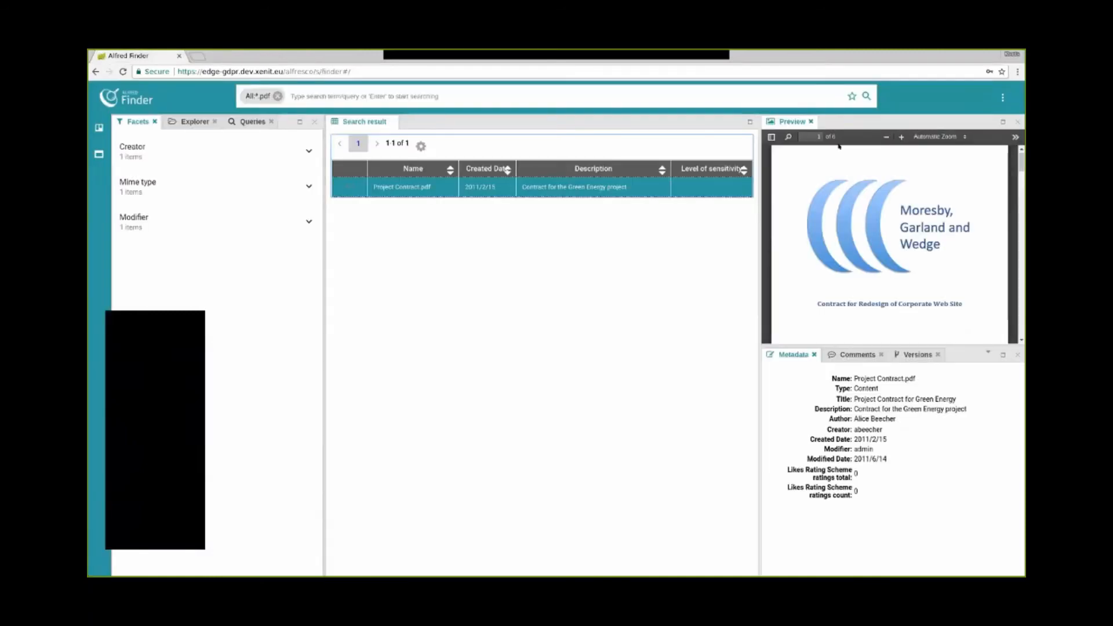
Step: Open the shared CV link in a new browser tab of the first engineer's session, the intended recipient
left_click(202, 56)
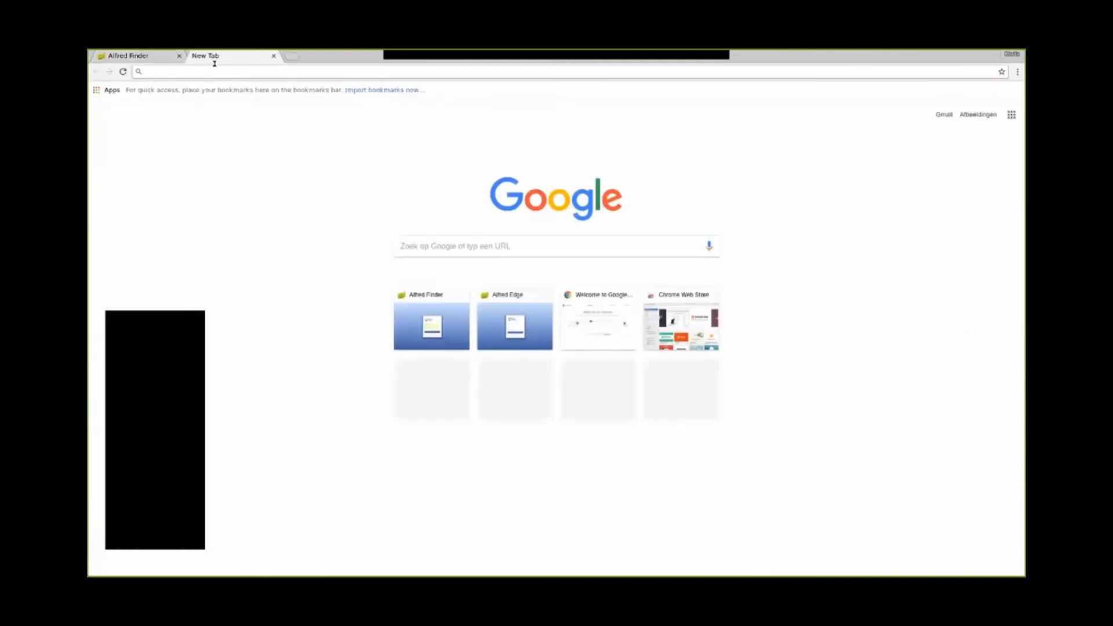
key("ctrl+v")
key("Return")
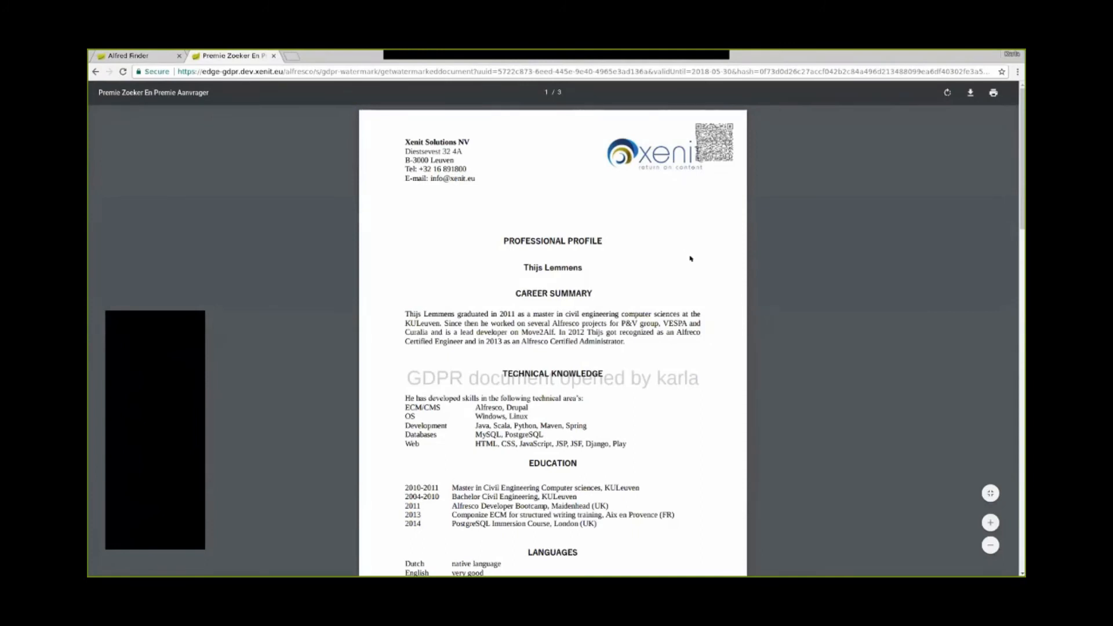
Step: Examine the opened CV's watermark text and the QR codes on its pages
scroll(690, 259, "down", 1)
scroll(686, 257, "up", 1)
left_click_drag(405, 378, 676, 381)
left_click(684, 381)
scroll(658, 331, "down", 6)
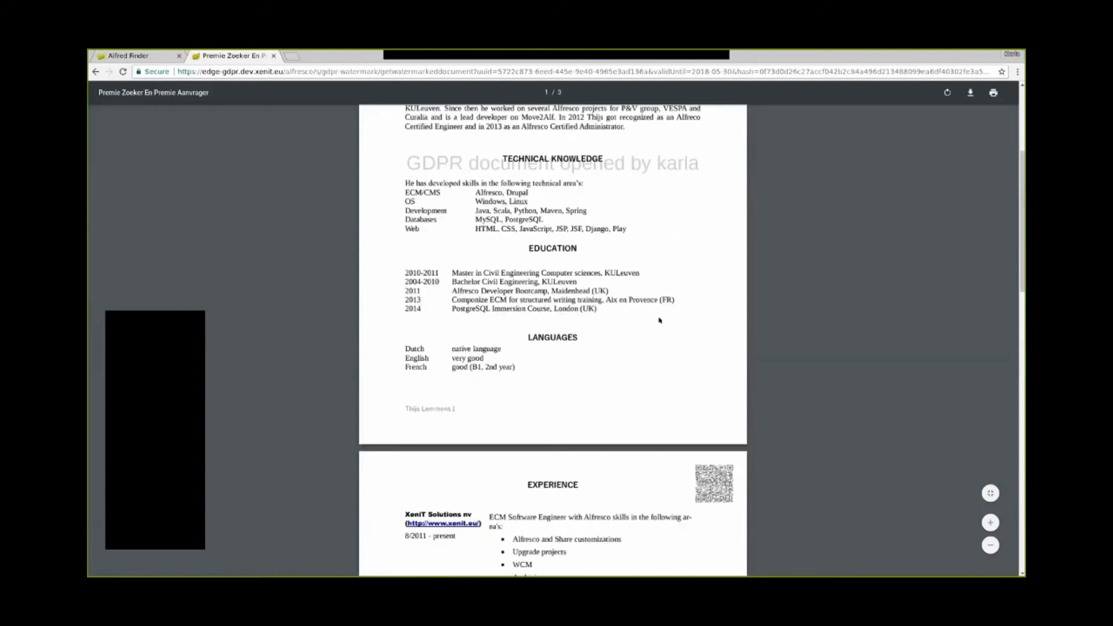
Step: Look through the remaining pages of the shared CV and return to its first page
scroll(655, 312, "down", 10)
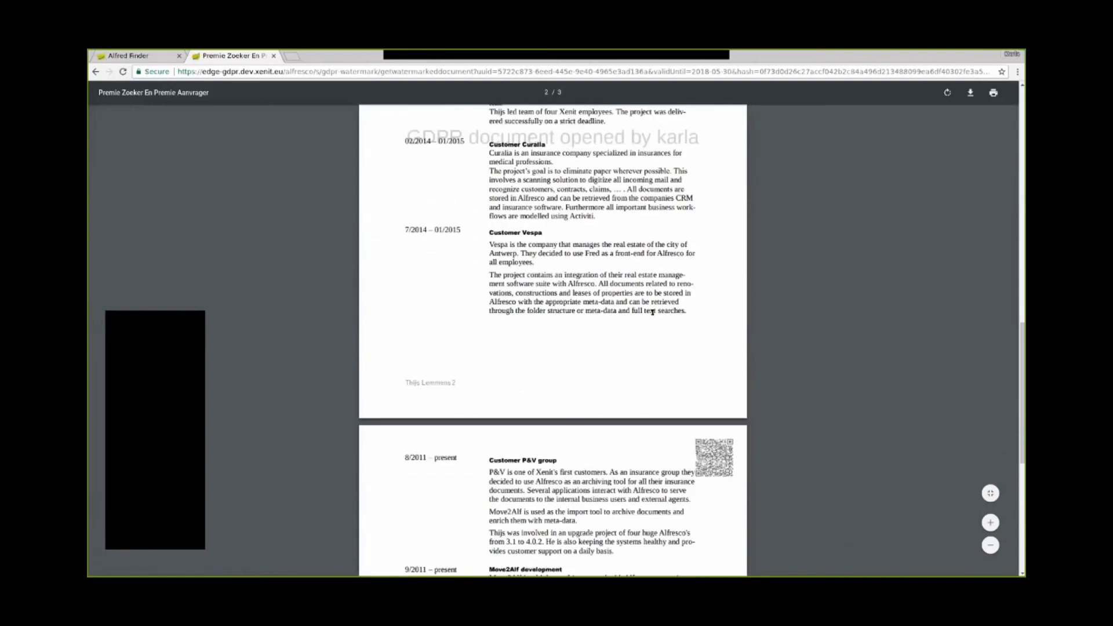
scroll(652, 317, "down", 5)
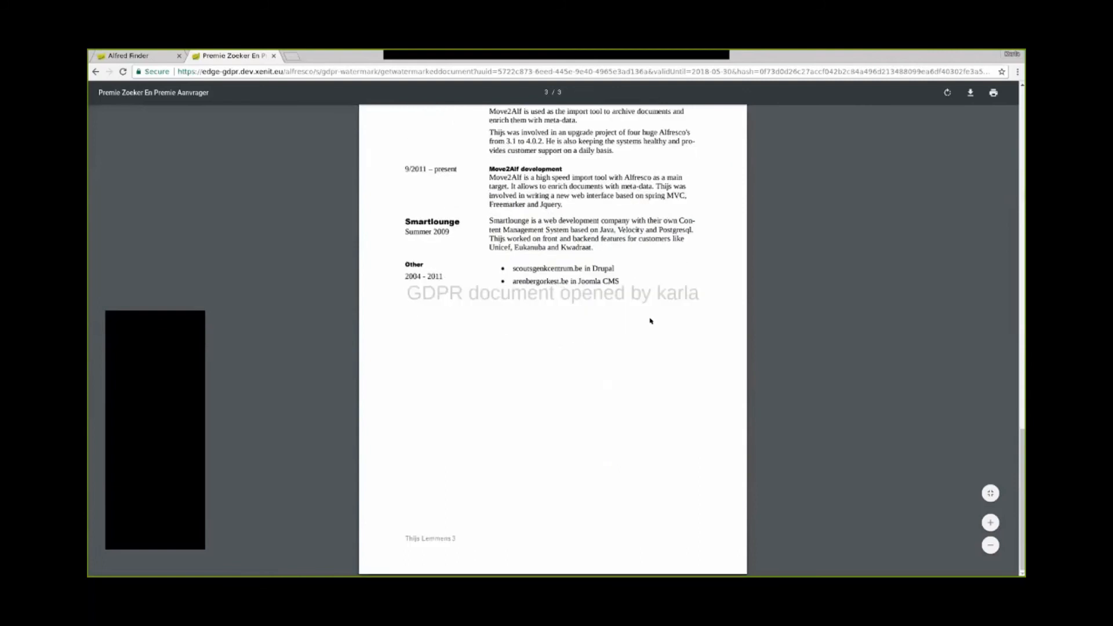
scroll(651, 321, "up", 8)
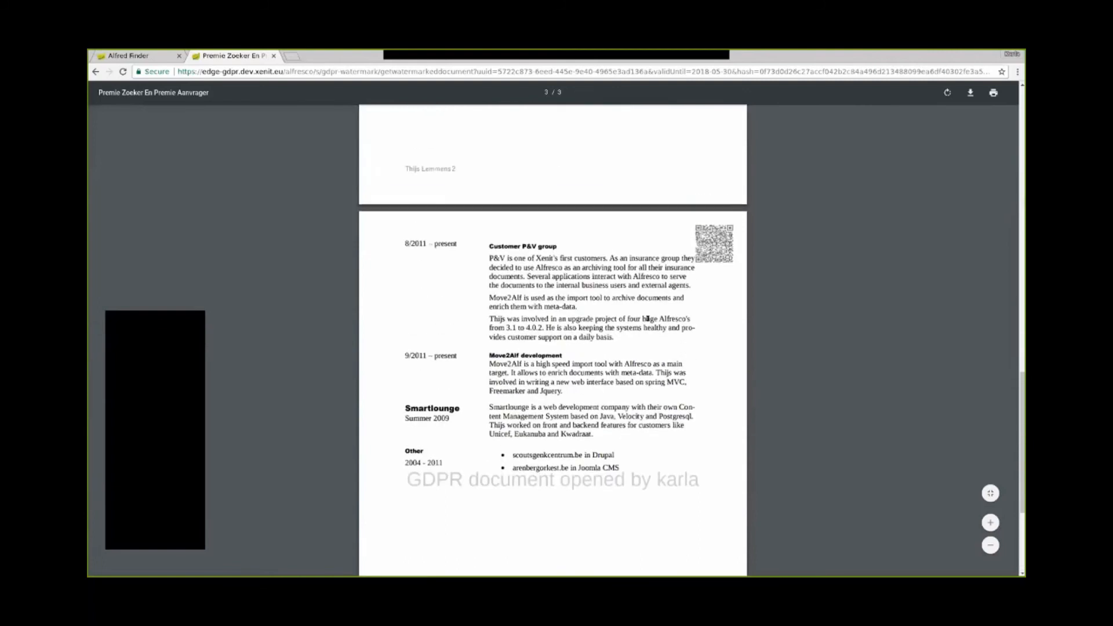
scroll(648, 321, "up", 12)
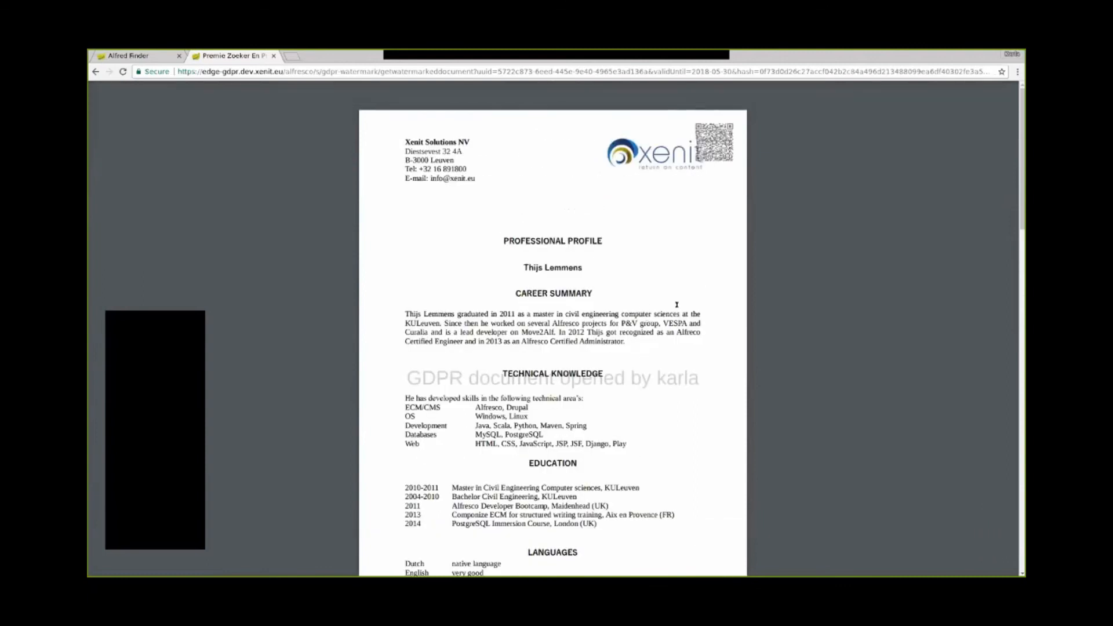
key("alt+Tab")
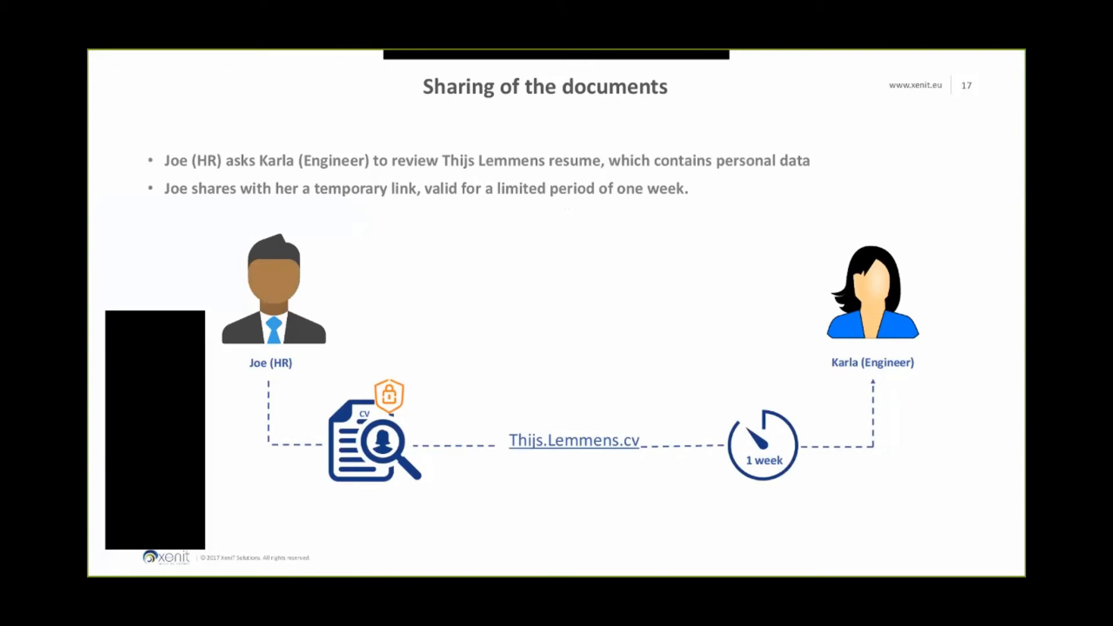
key("Right")
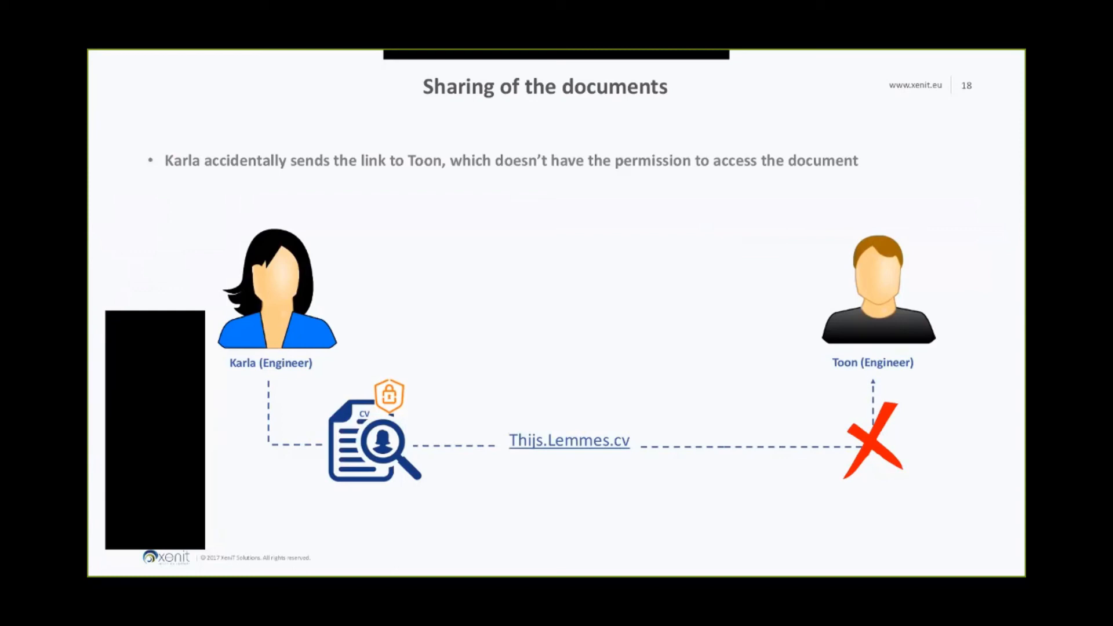
key("Right")
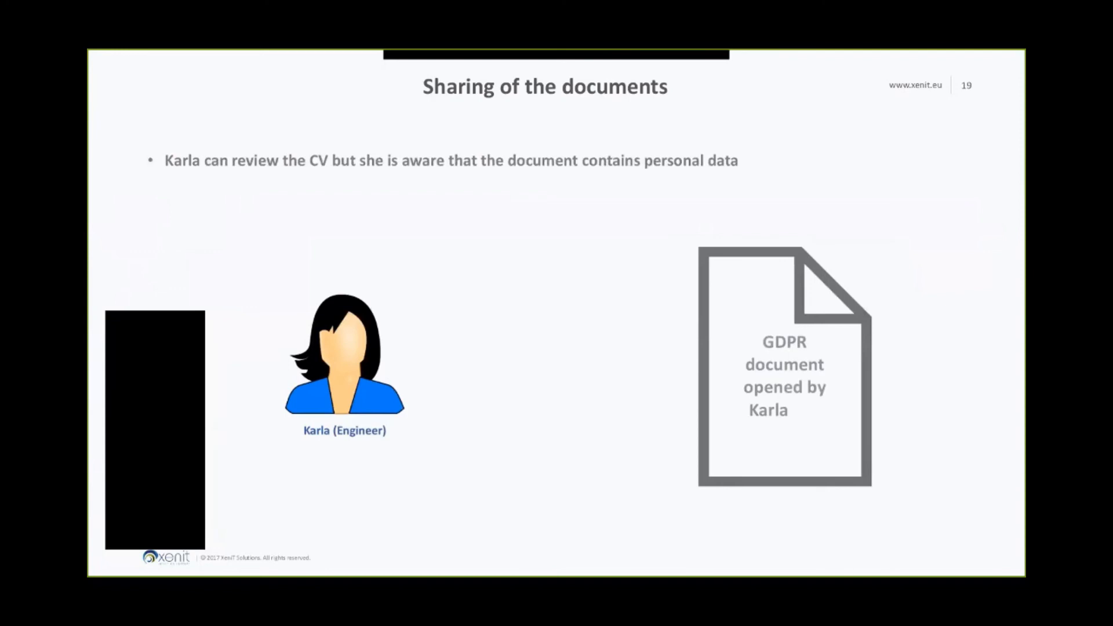
key("Right")
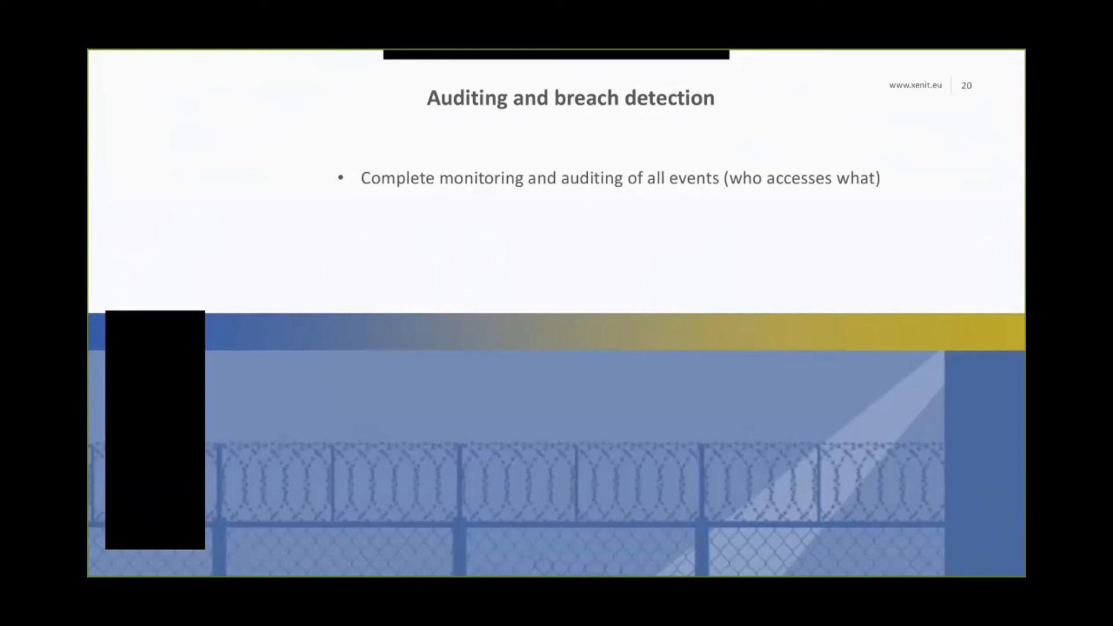
Step: Switch to Kibana and reload the saved Alfresco audit search
key("alt+Tab")
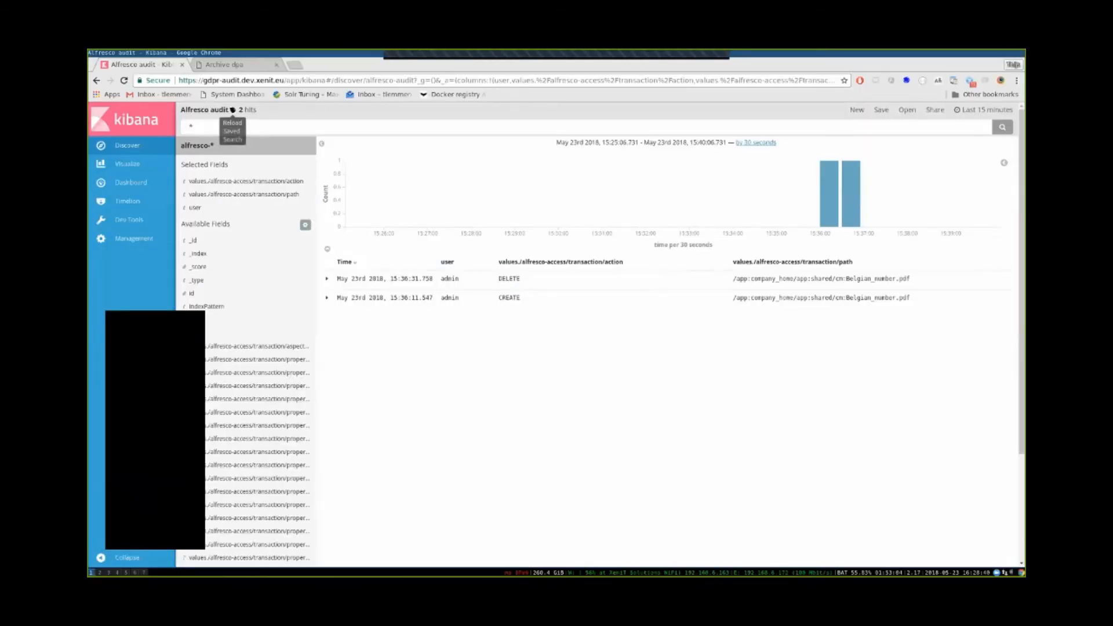
left_click(232, 110)
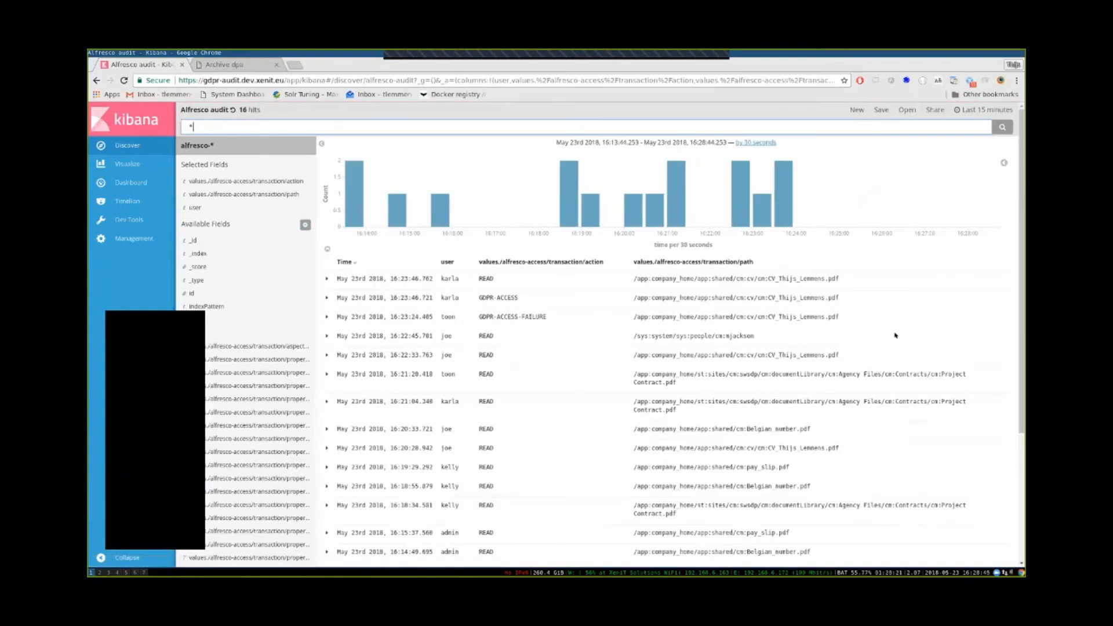
Step: Examine the users, actions and document paths of the audit events from the last 15 minutes, including the HR user's CV read
scroll(944, 293, "down", 3)
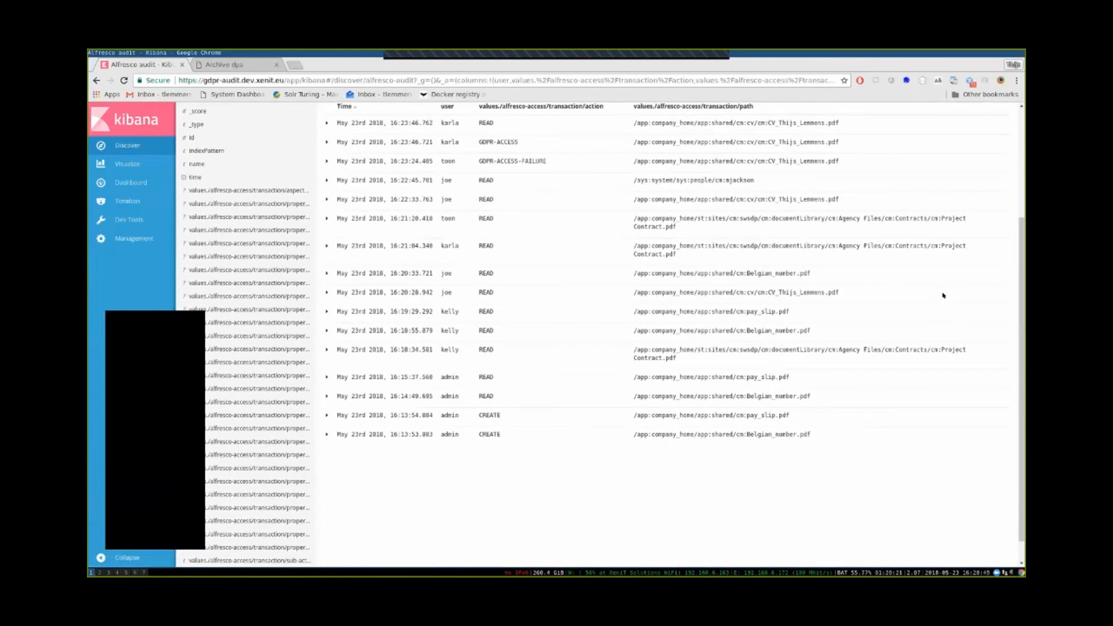
scroll(939, 400, "up", 2)
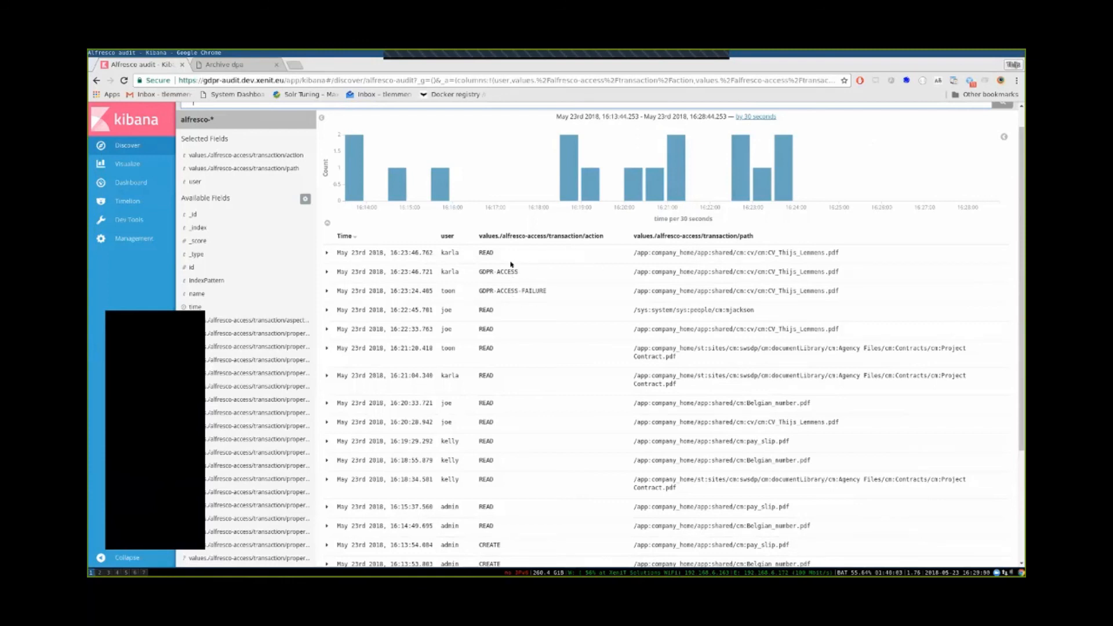
scroll(568, 413, "down", 3)
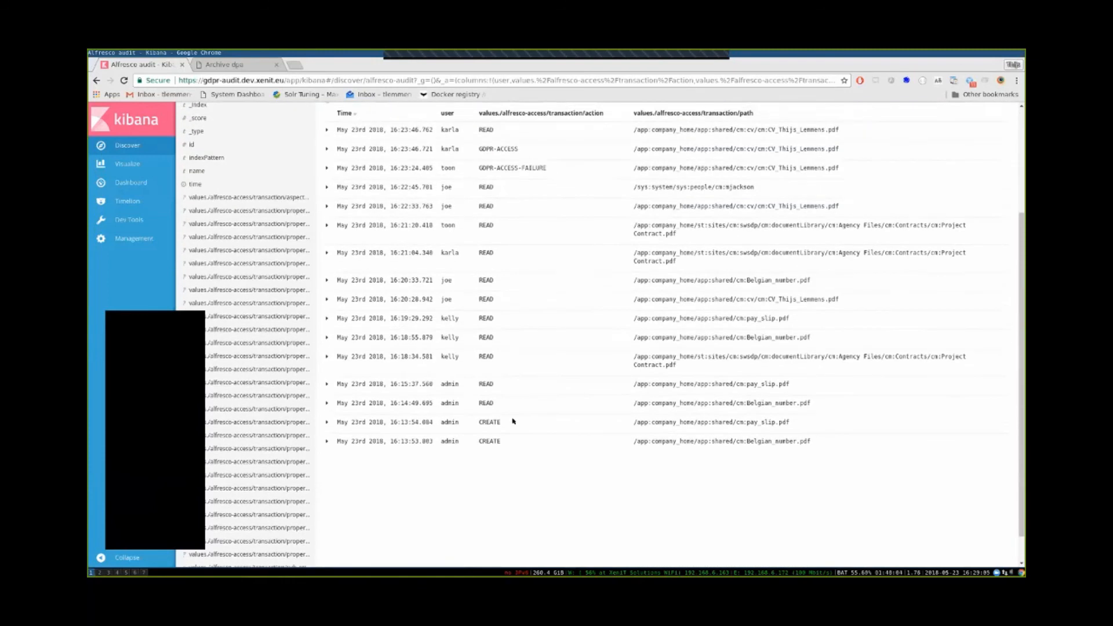
scroll(520, 282, "up", 2)
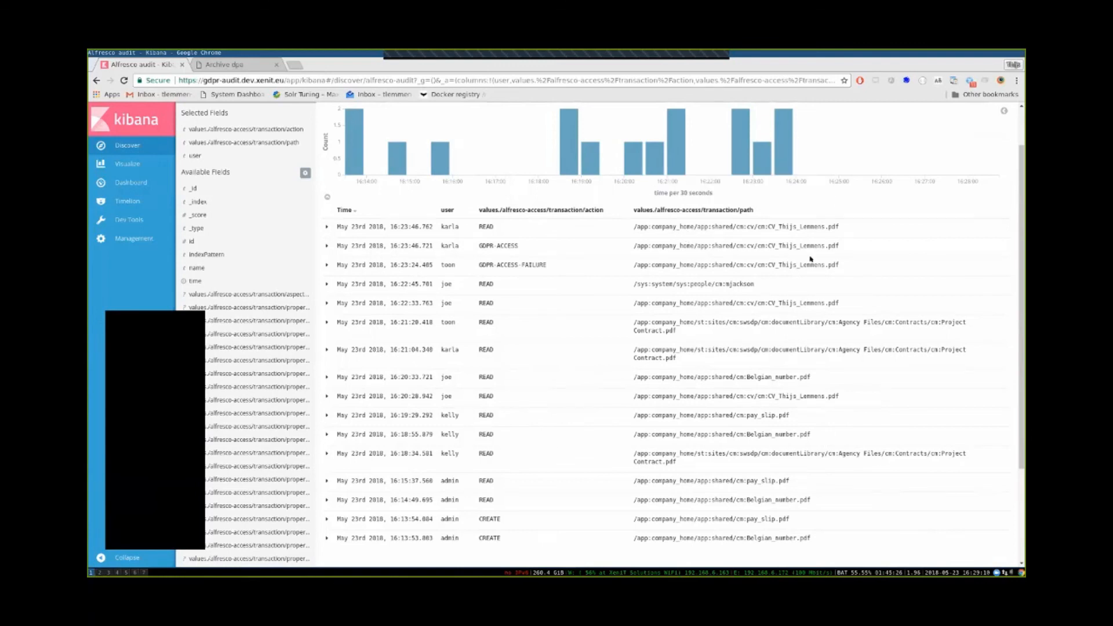
scroll(810, 272, "up", 2)
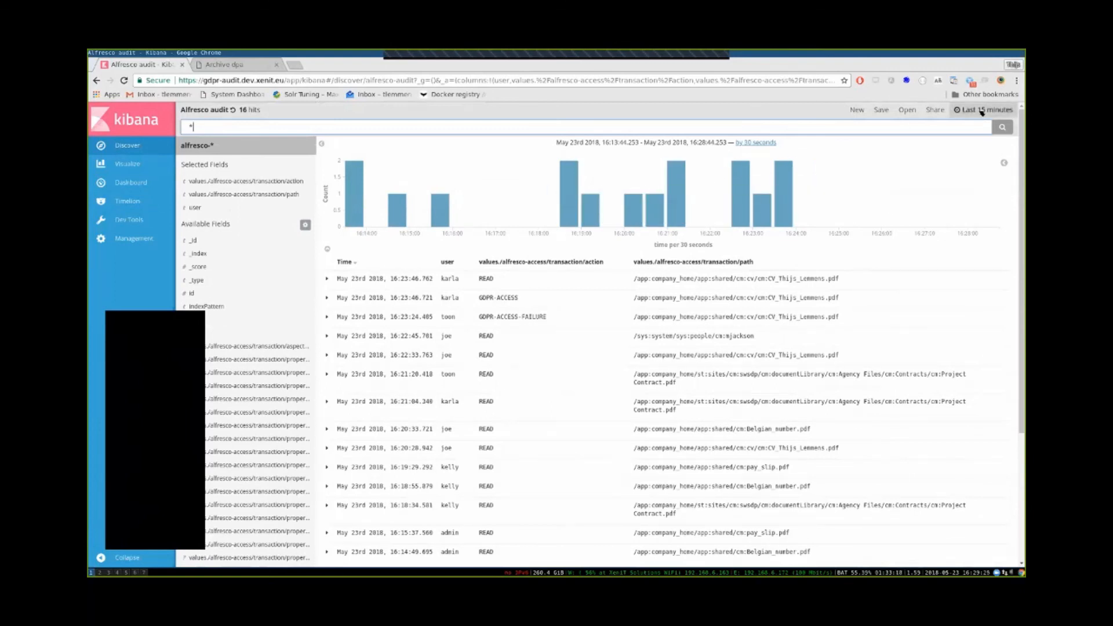
scroll(650, 266, "down", 3)
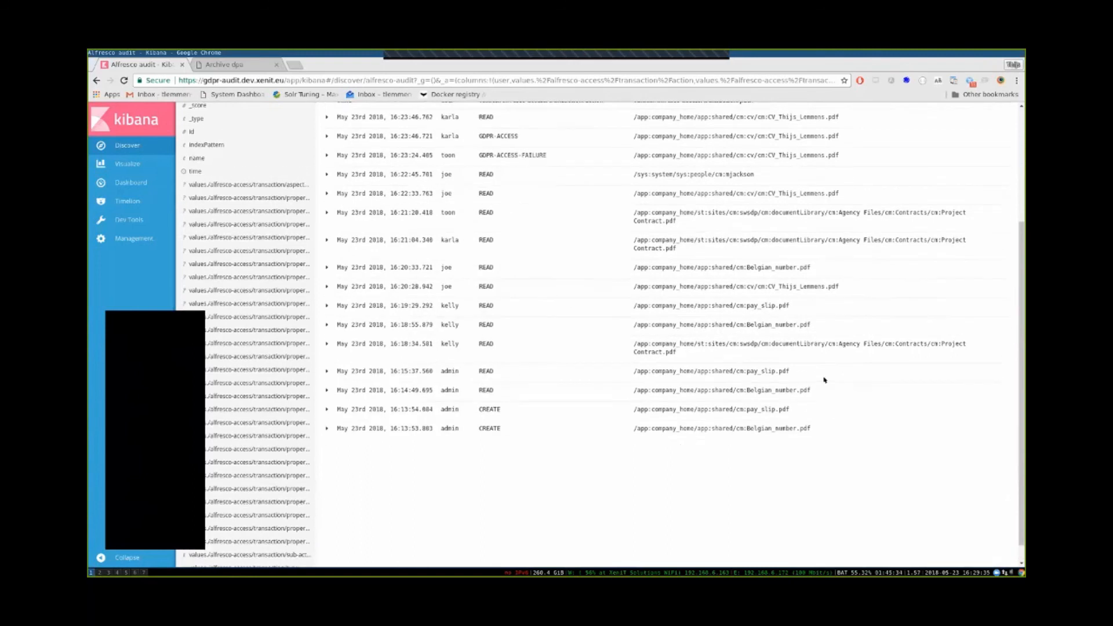
scroll(824, 377, "up", 3)
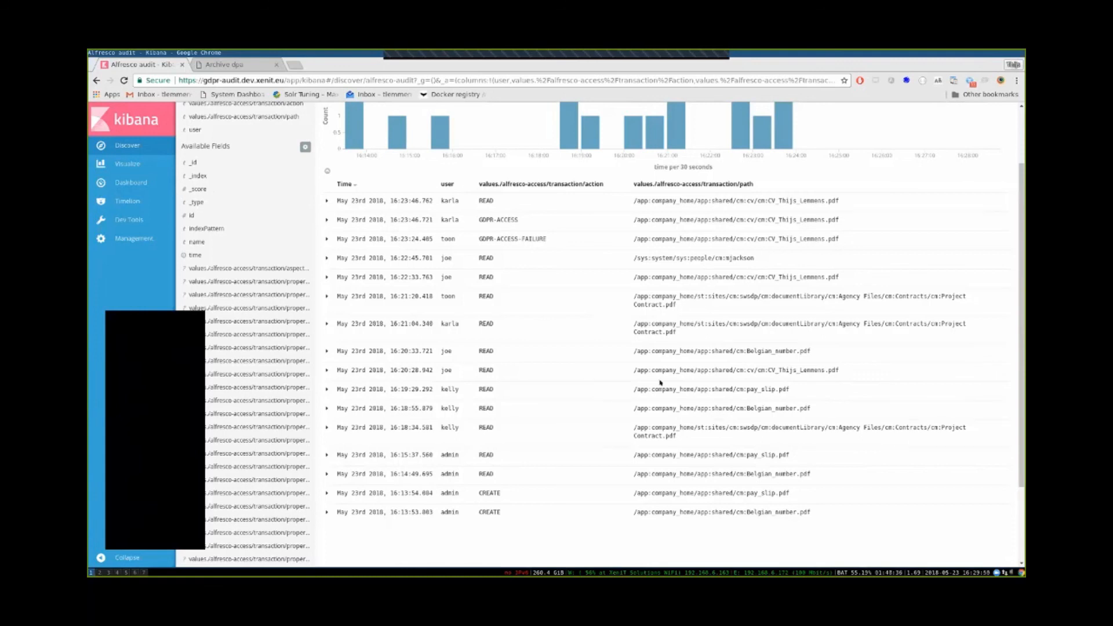
scroll(599, 355, "up", 1)
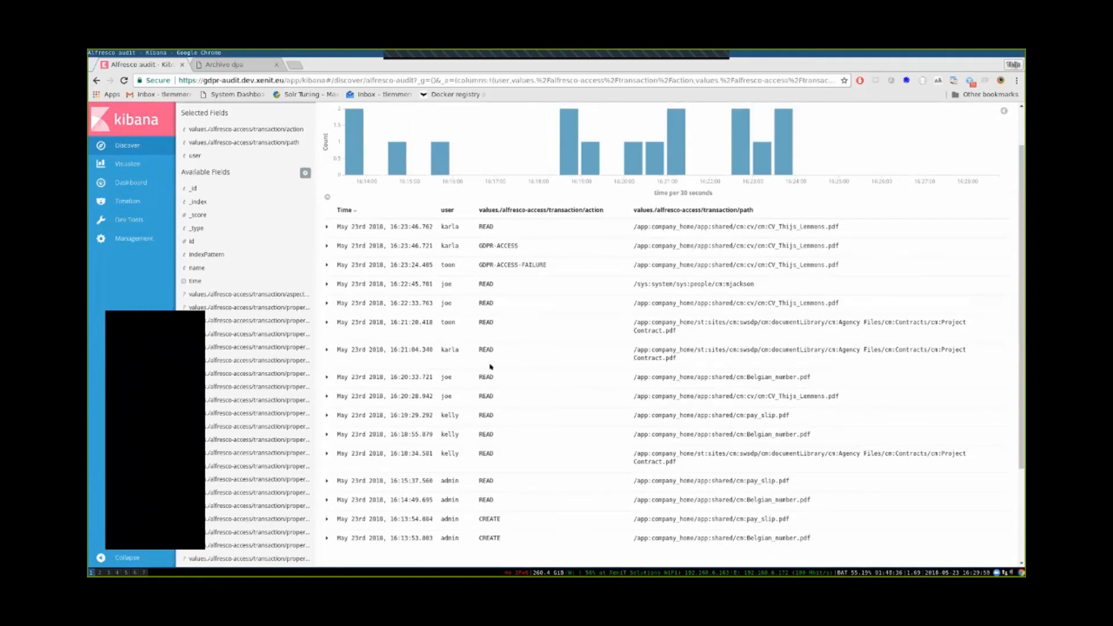
scroll(538, 352, "up", 1)
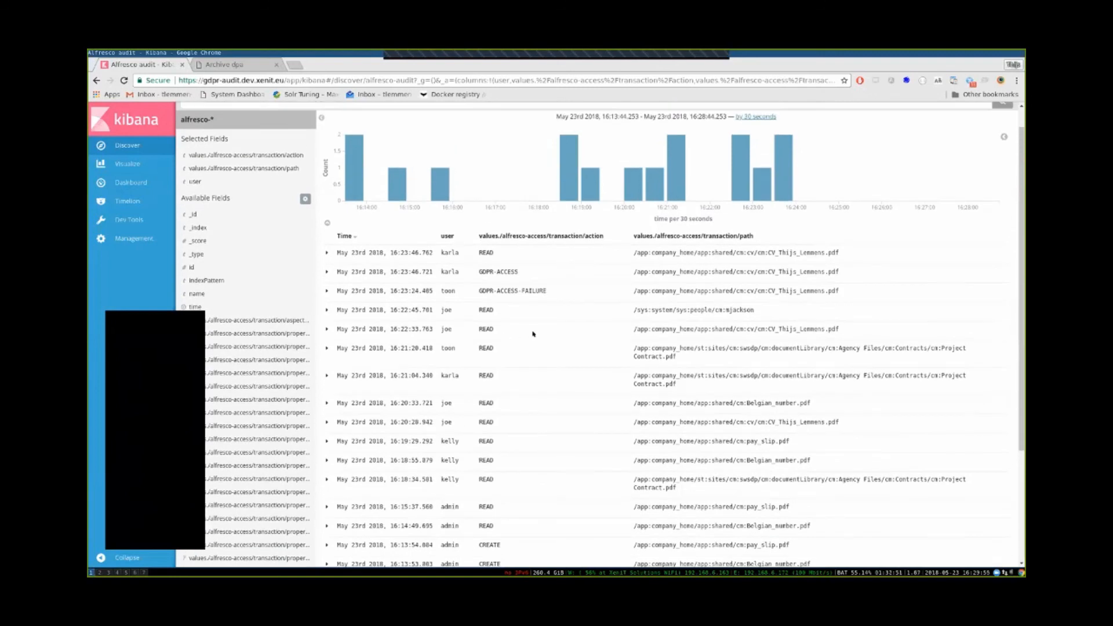
triple_click(793, 327)
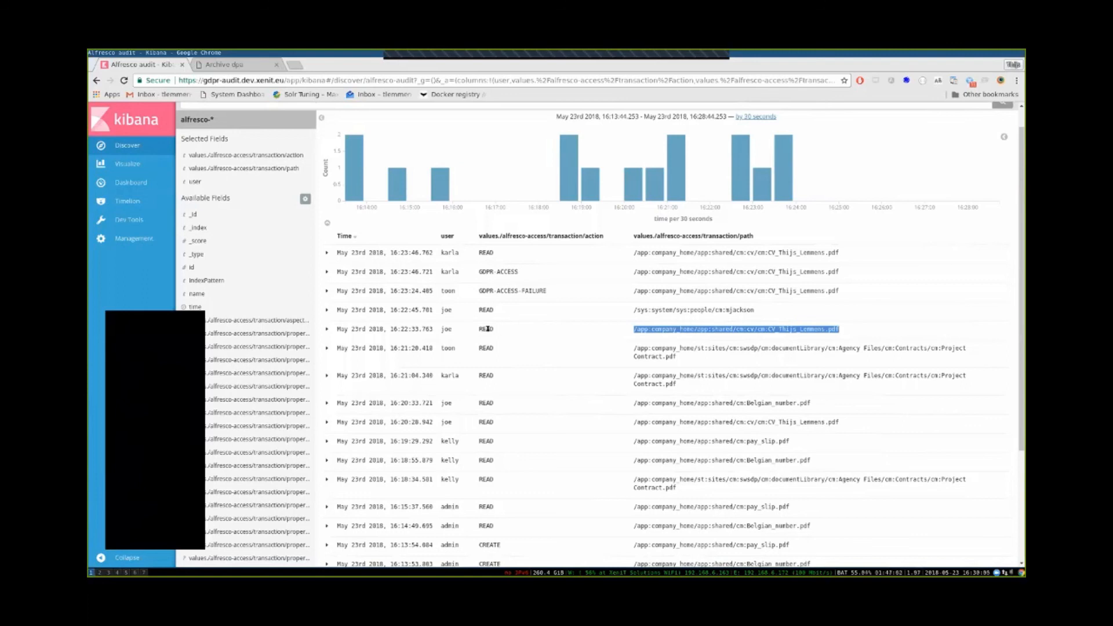
Step: Expand the GDPR-ACCESS-FAILURE event for the CV and examine the failure reason in its transaction type field
left_click(326, 290)
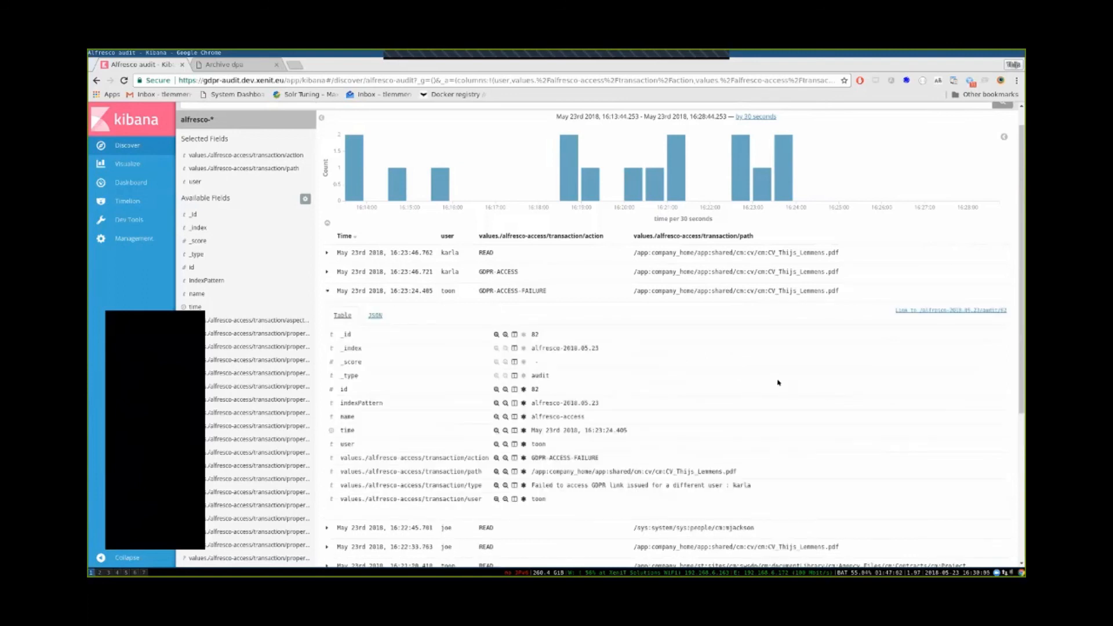
scroll(778, 384, "down", 2)
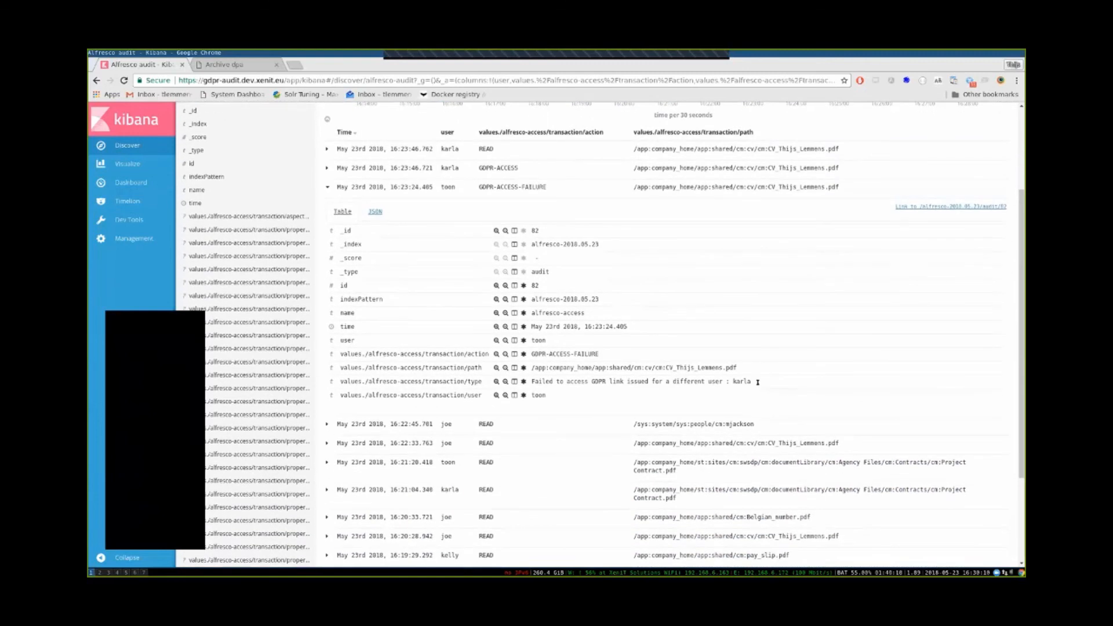
left_click_drag(478, 187, 545, 188)
left_click(552, 186)
left_click_drag(529, 382, 858, 384)
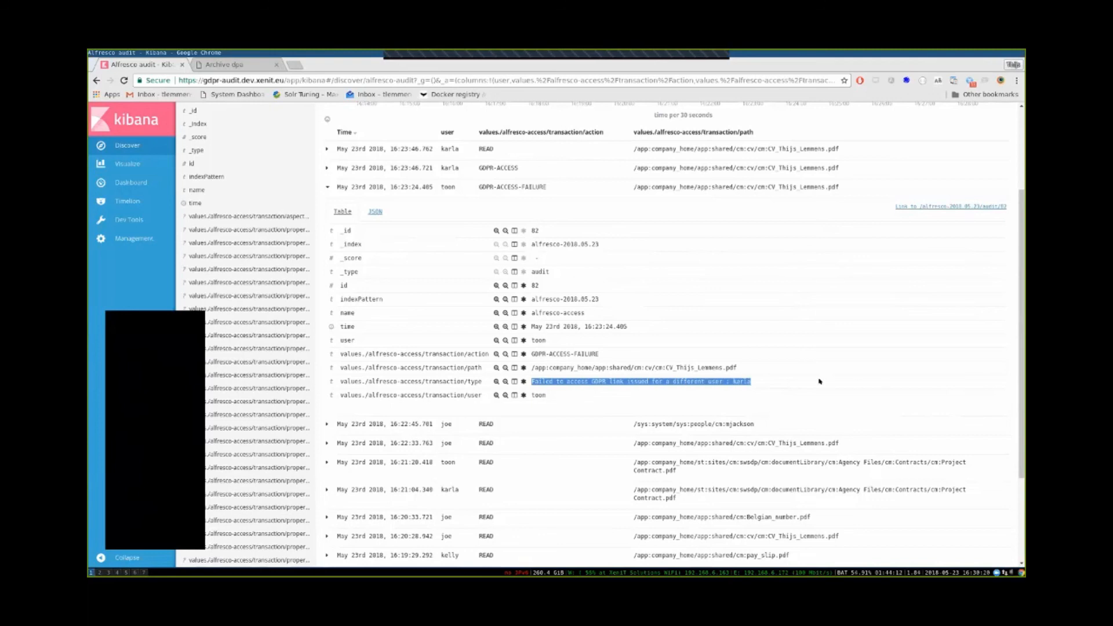
left_click(790, 381)
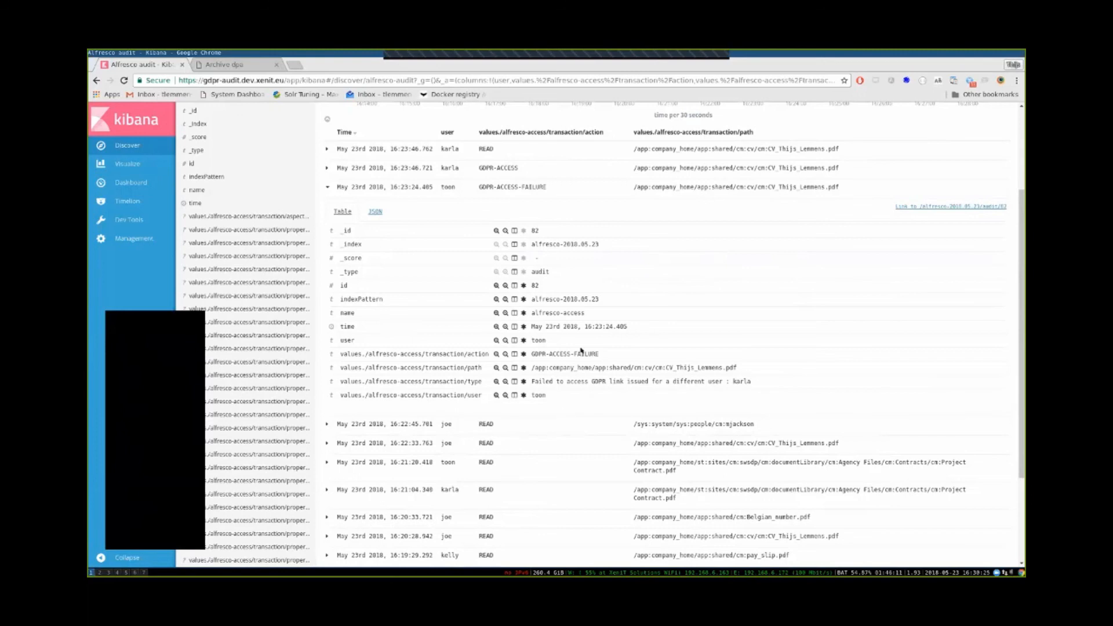
Step: Expand the GDPR-ACCESS event for the CV and examine its user, action, path and type values
left_click(327, 167)
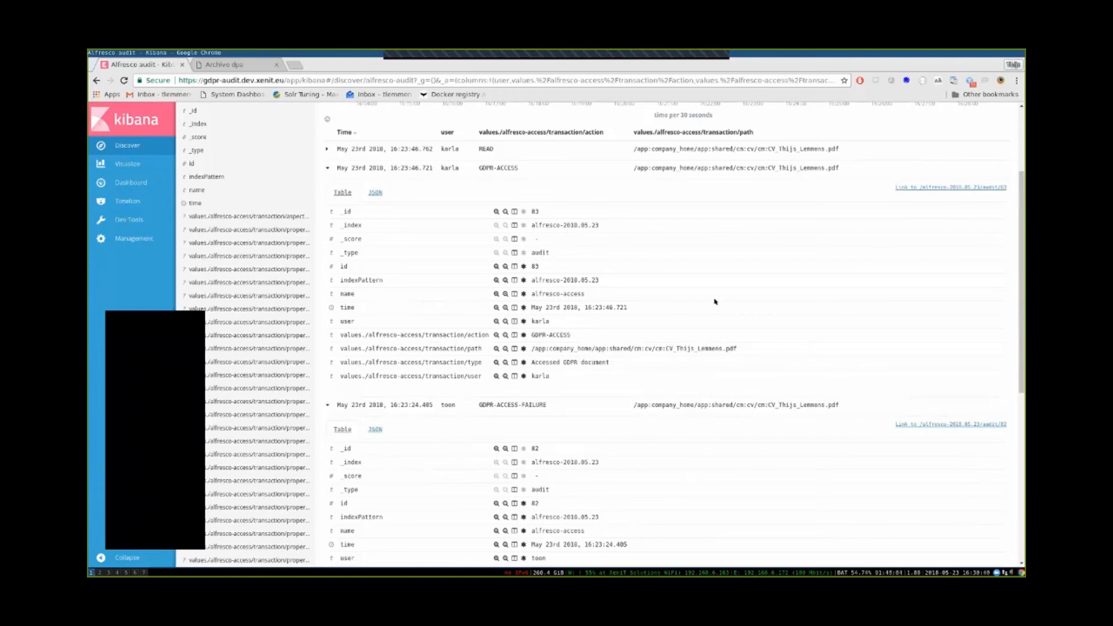
scroll(719, 305, "up", 3)
scroll(717, 335, "down", 3)
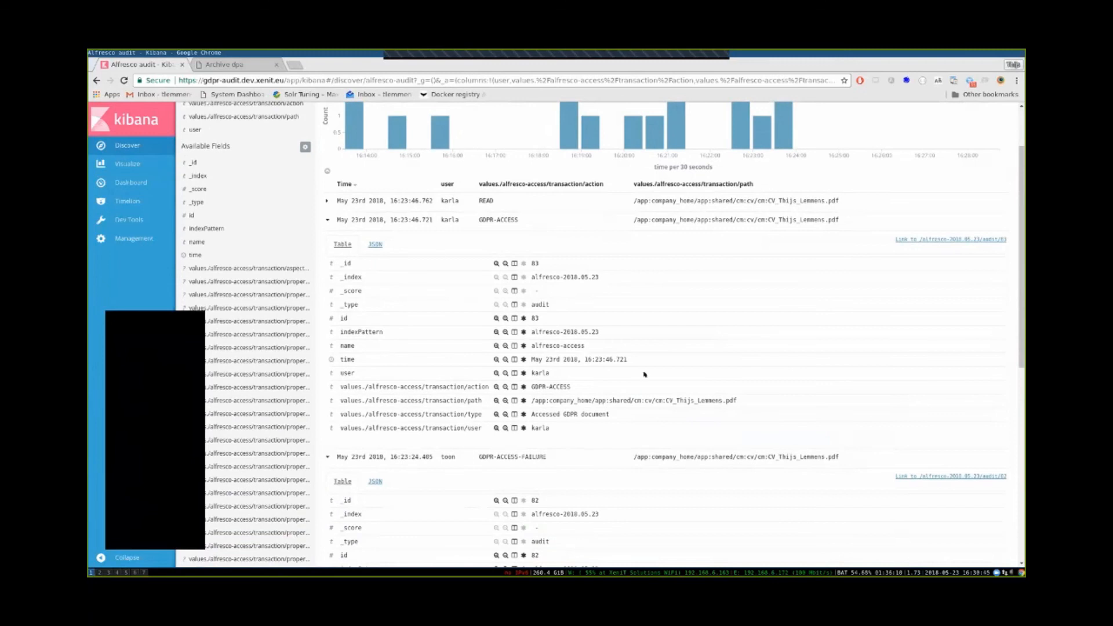
scroll(685, 385, "down", 2)
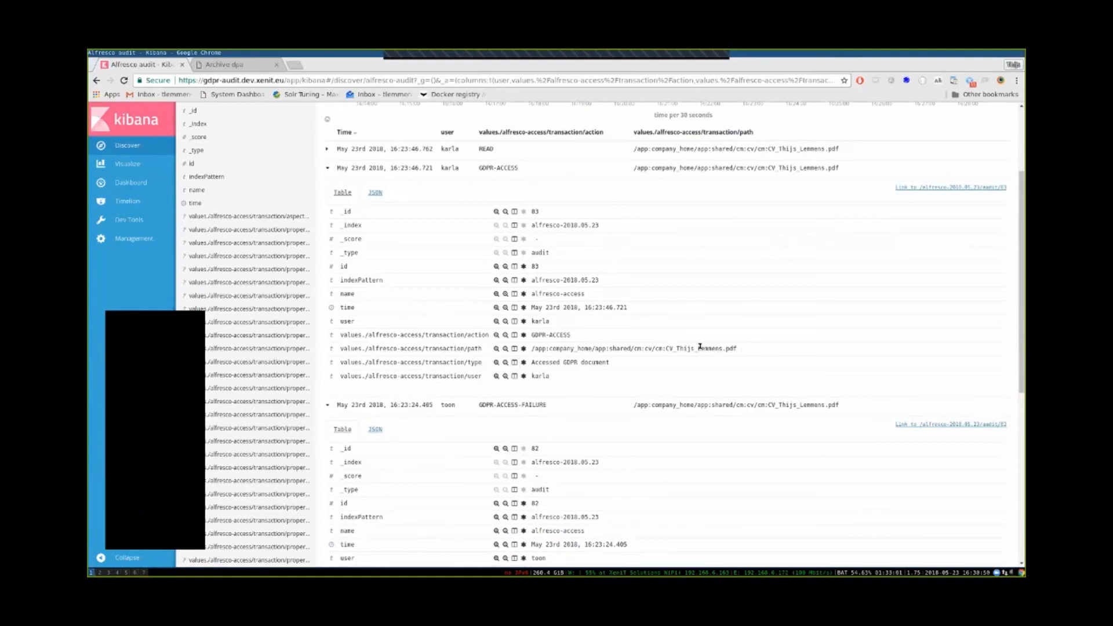
Step: Filter the audit events by the CV's document path and collapse both expanded event details
left_click(495, 348)
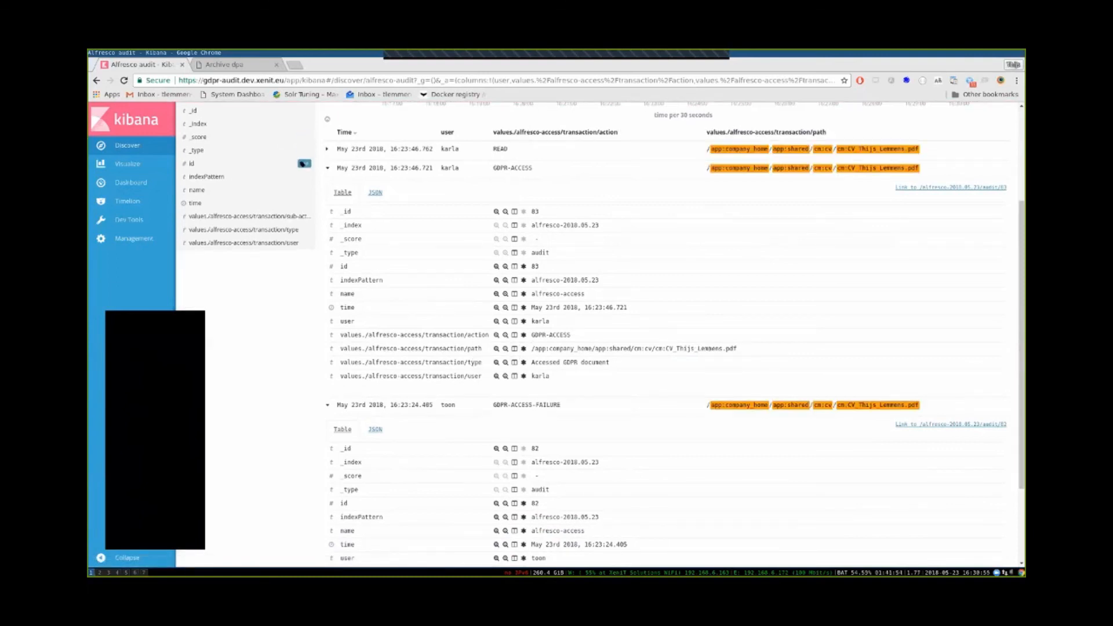
left_click(327, 167)
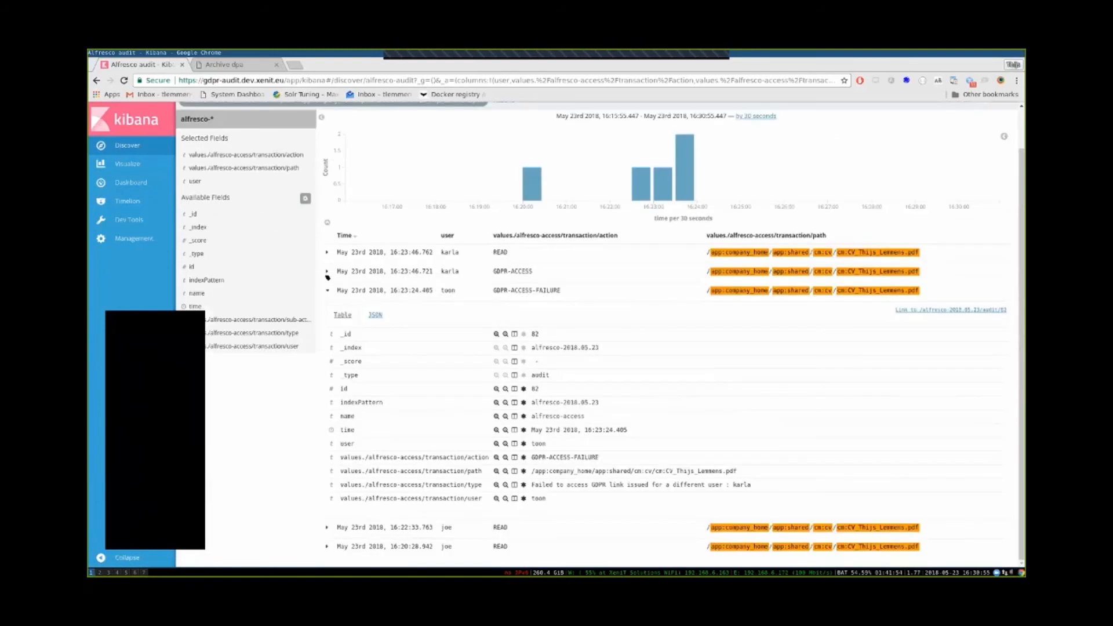
left_click(327, 289)
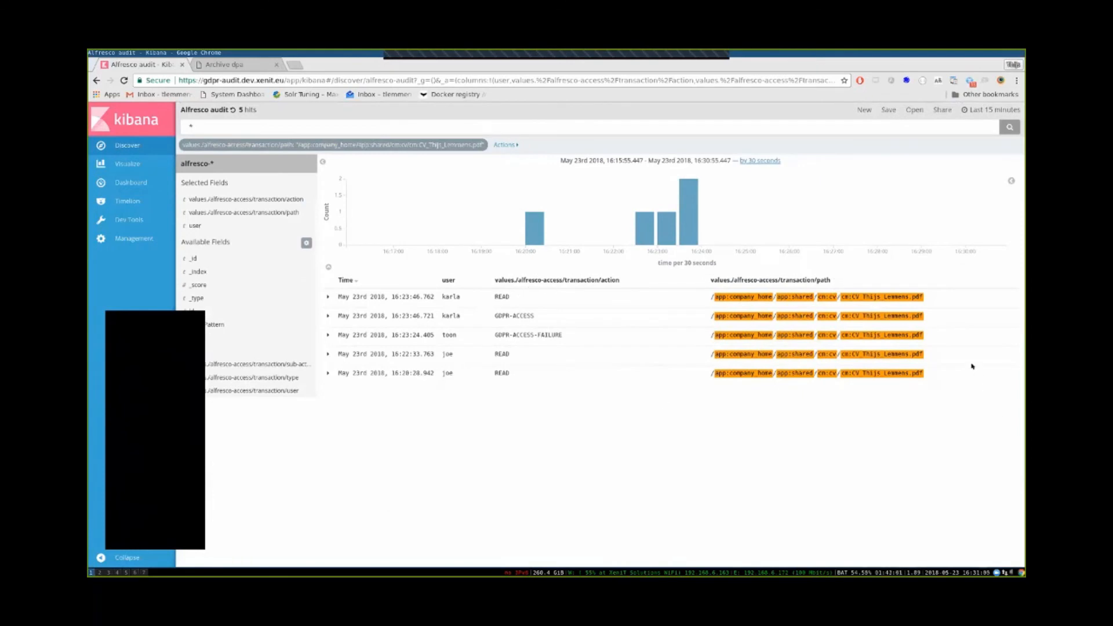
key("super+2")
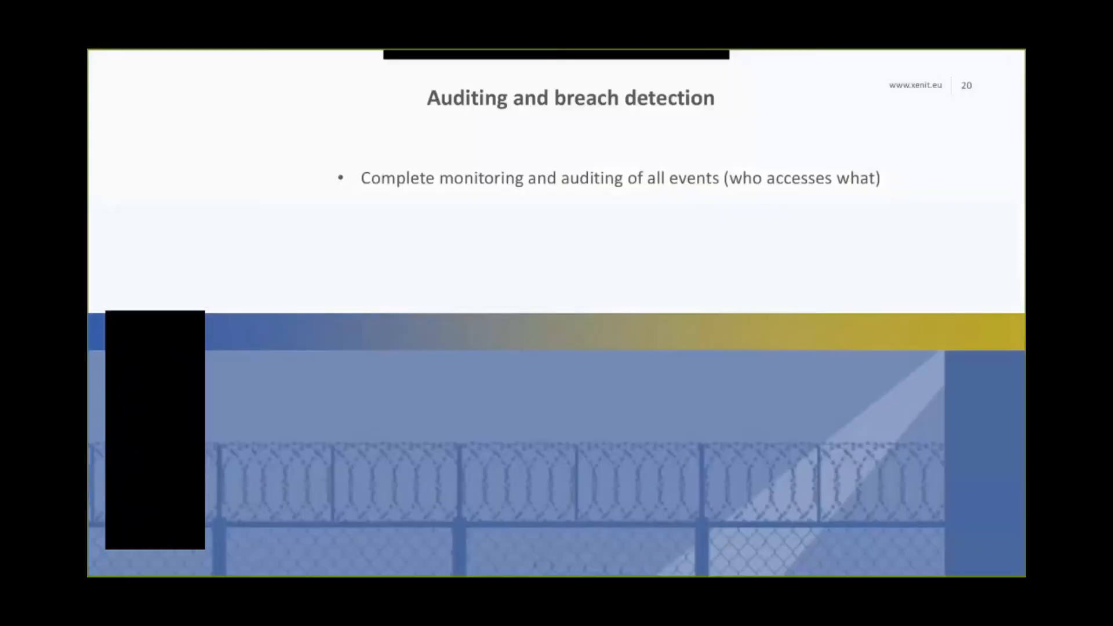